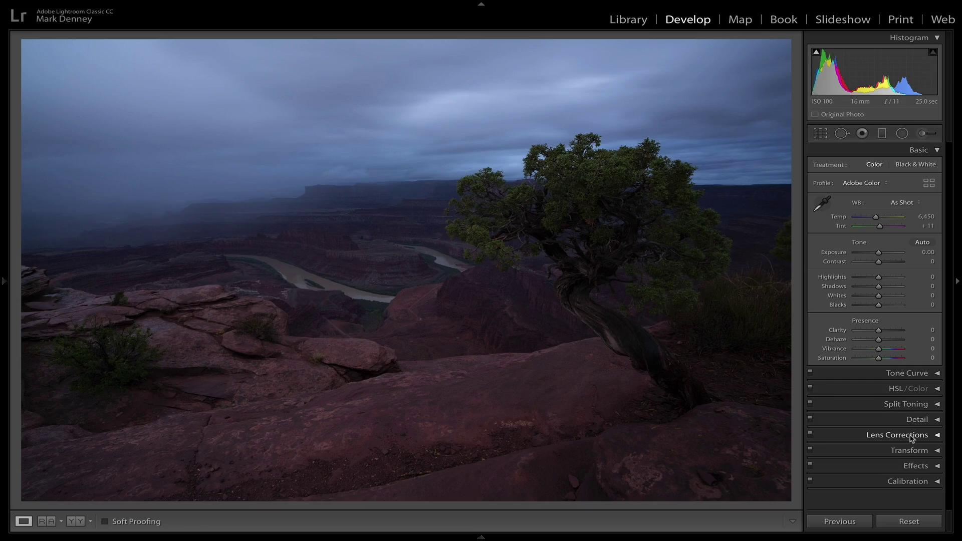
Enable Remove Chromatic Aberration and profile corrections in the photo's lens corrections
left_click(913, 435)
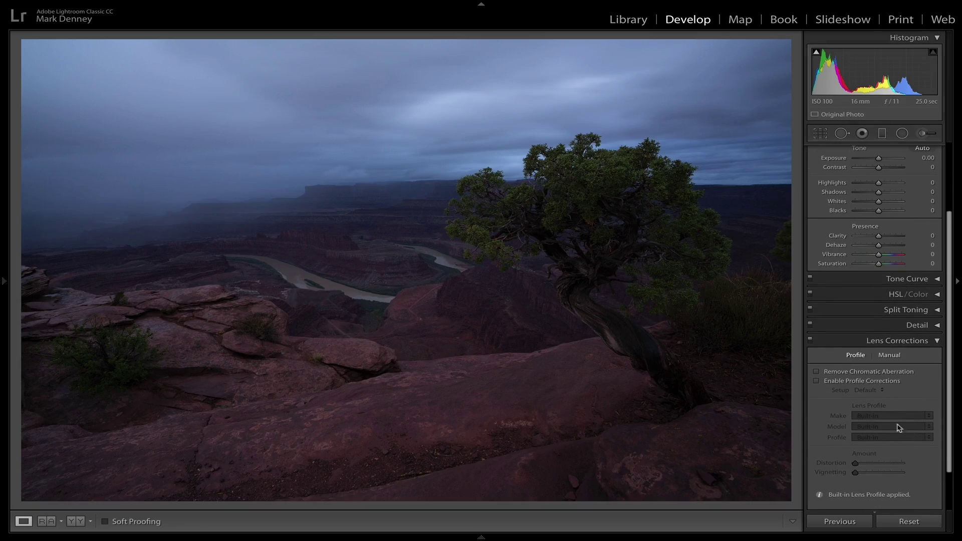
left_click(816, 371)
left_click(817, 381)
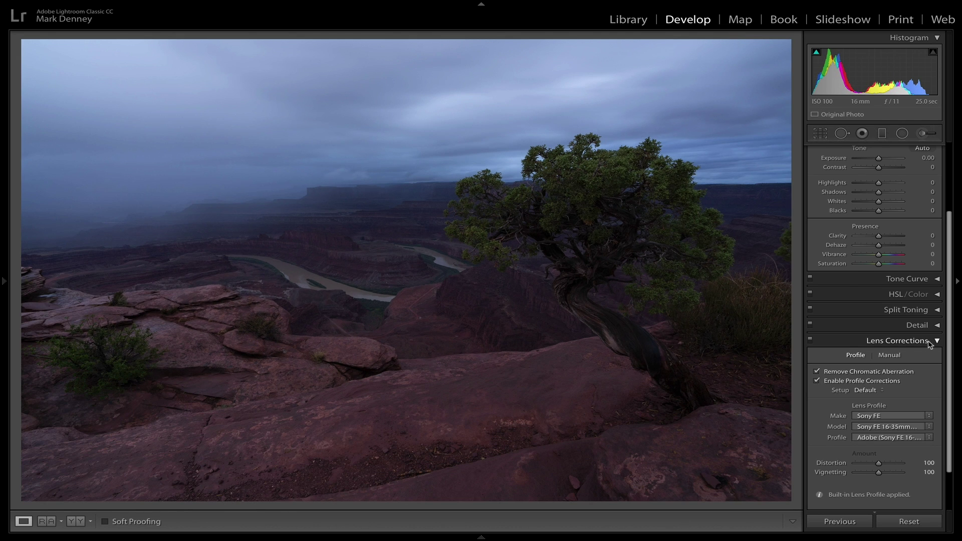
left_click(929, 342)
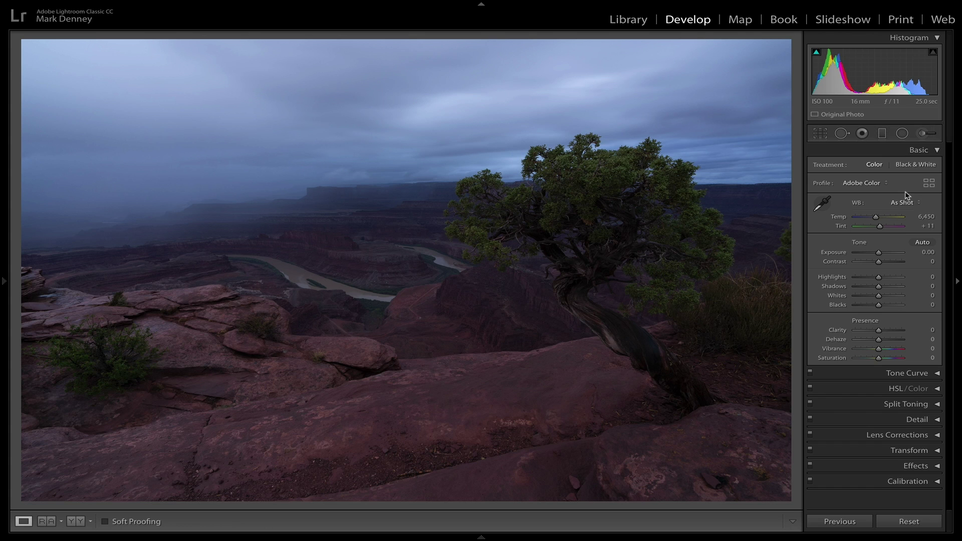
Crop the photo in from its left and right edges at the original aspect ratio, shifting the image slightly upward within the crop
left_click(820, 134)
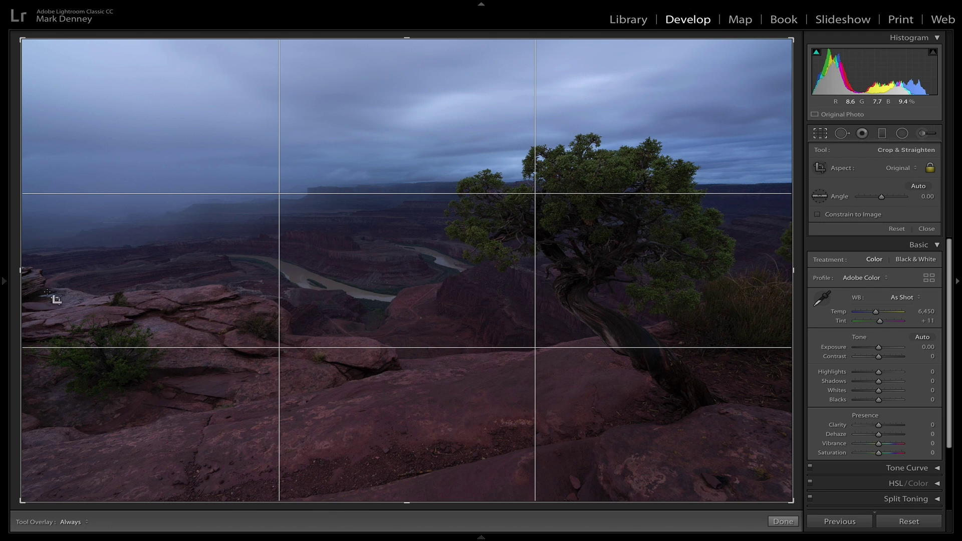
left_click_drag(21, 271, 94, 281)
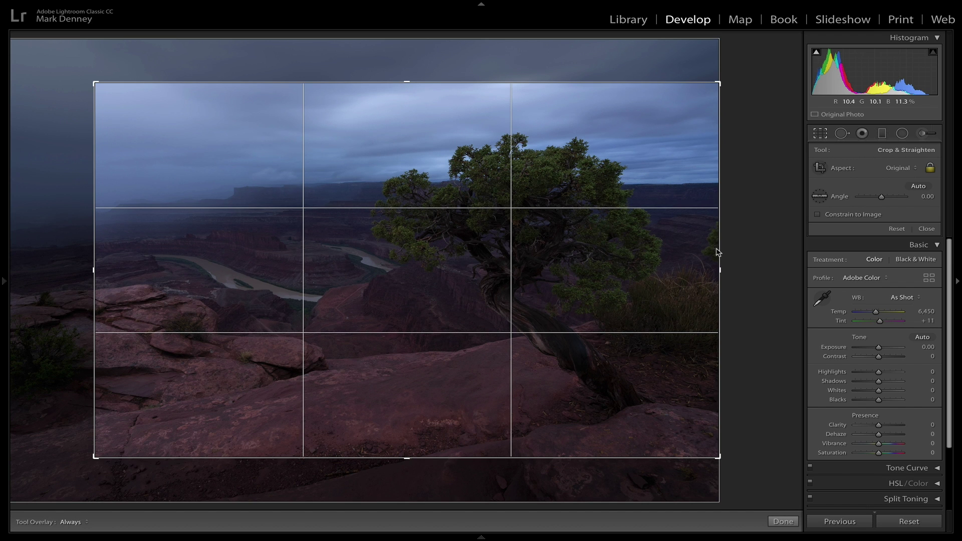
left_click_drag(720, 256, 713, 257)
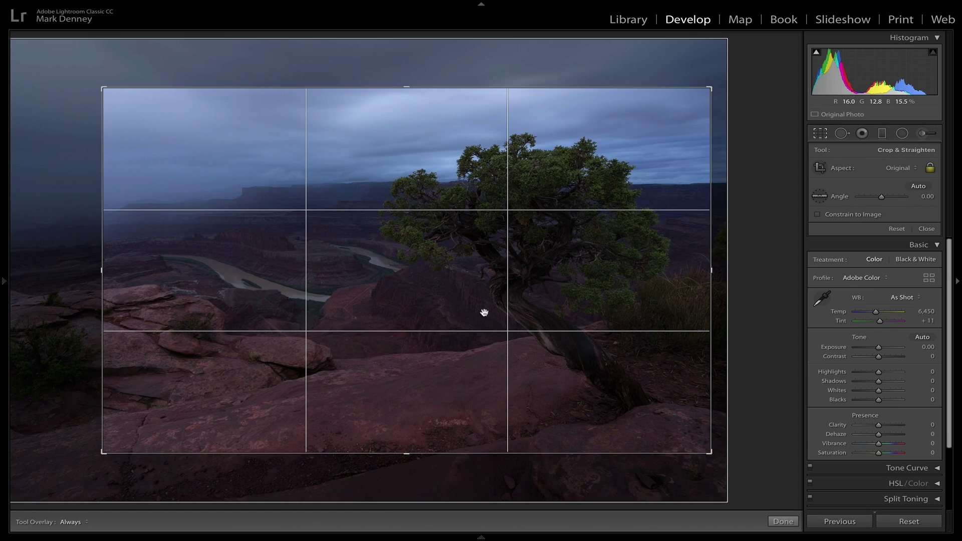
left_click_drag(482, 311, 481, 304)
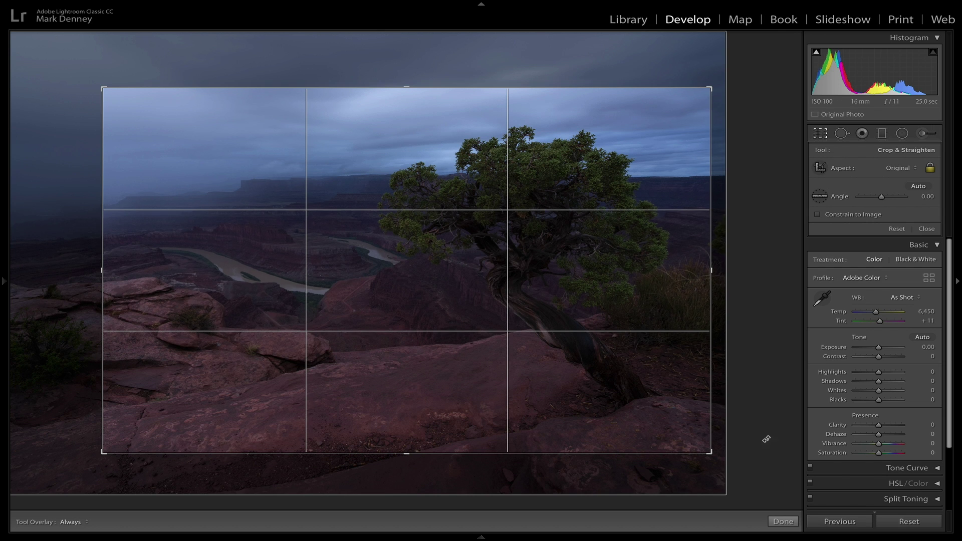
left_click(780, 521)
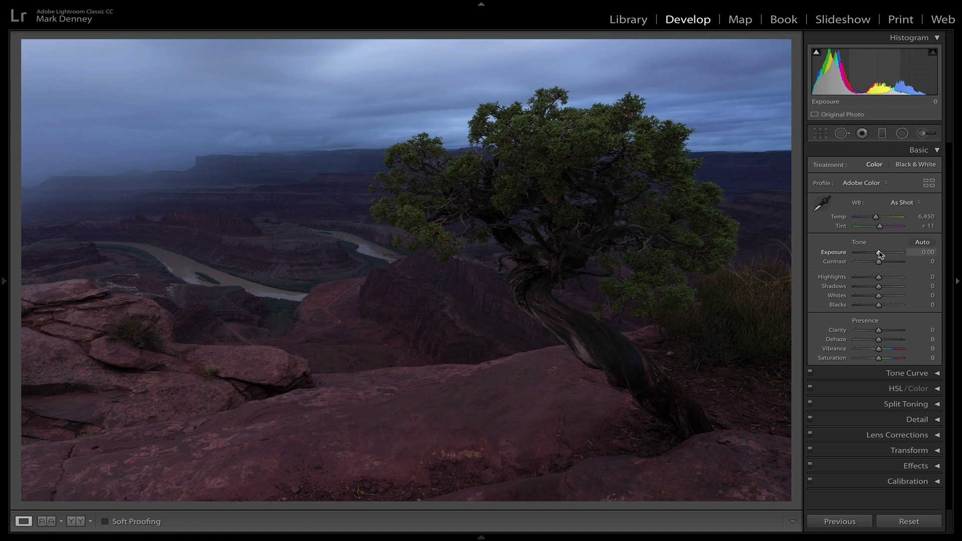
Brighten the photo by setting Exposure to +0.67, comparing against the reset exposure along the way
left_click_drag(879, 256, 880, 256)
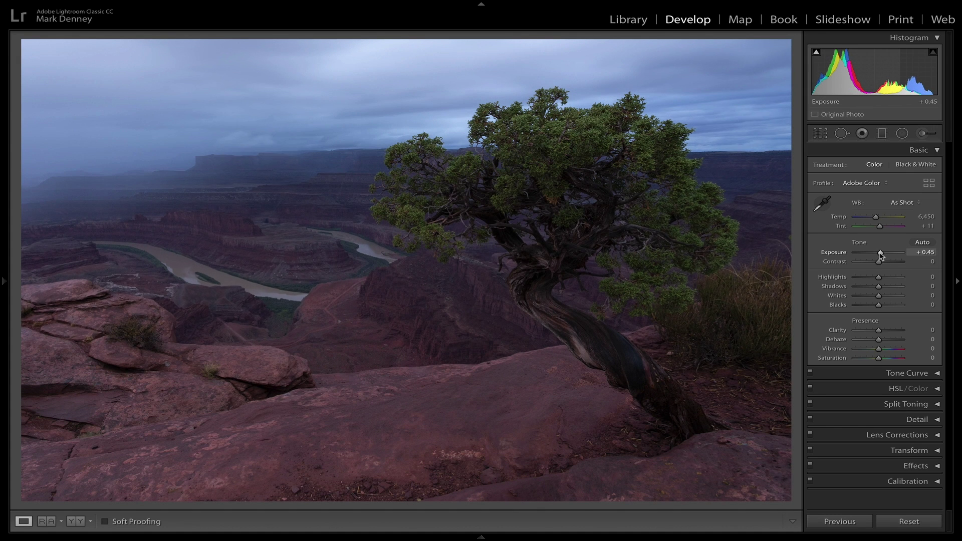
left_click_drag(880, 255, 882, 255)
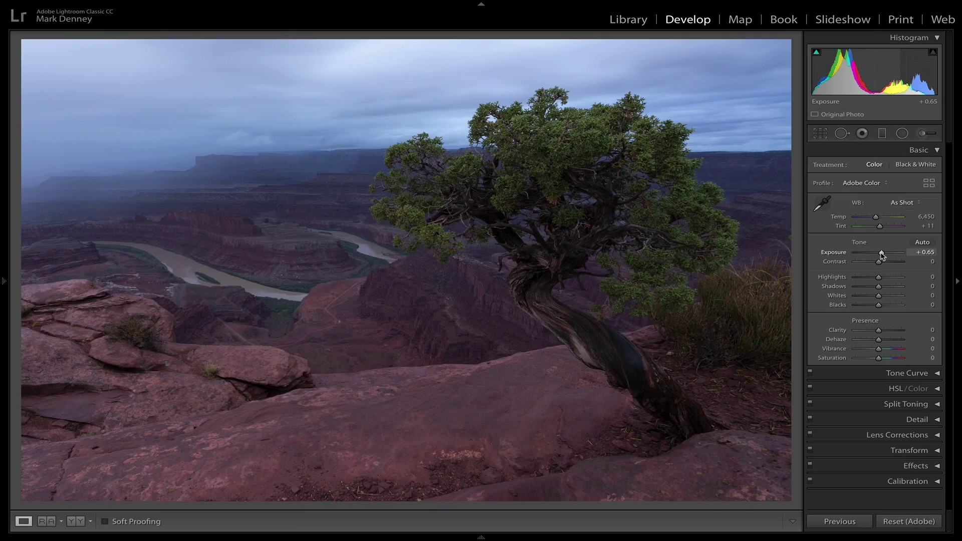
left_click_drag(853, 255, 834, 255)
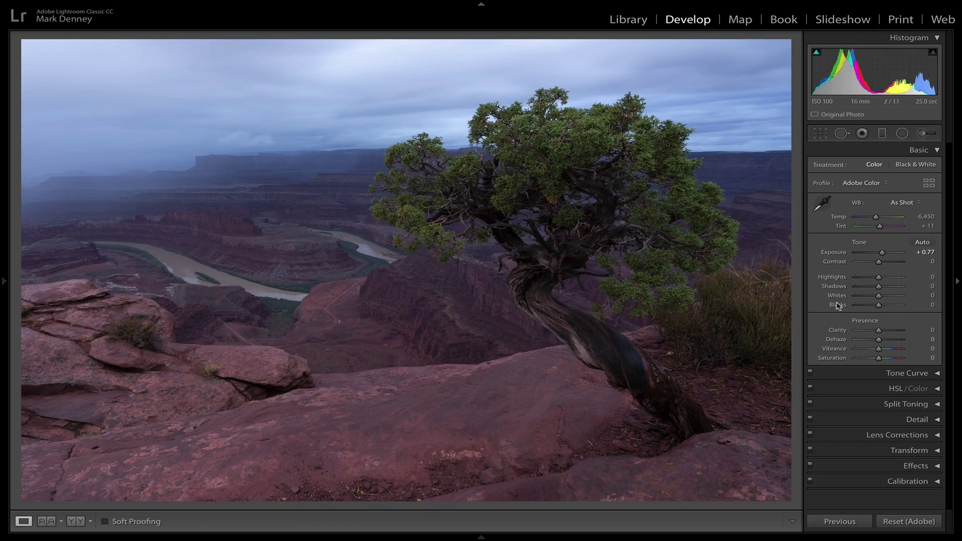
double_click(838, 255)
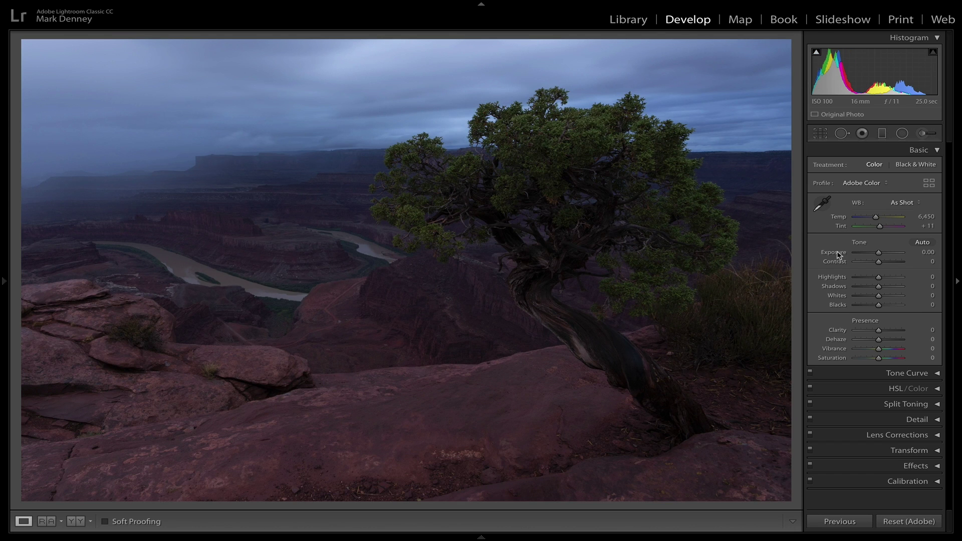
key("ctrl+z")
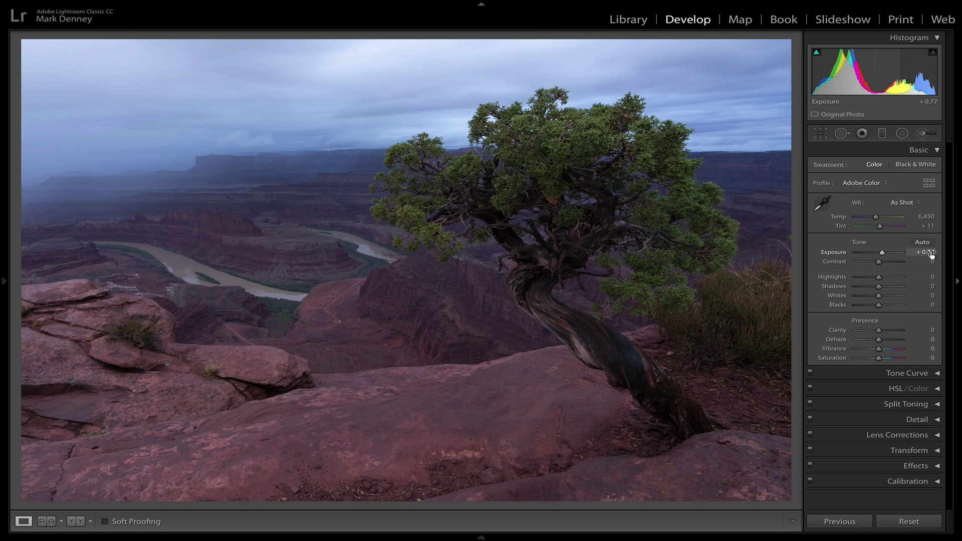
left_click(931, 253)
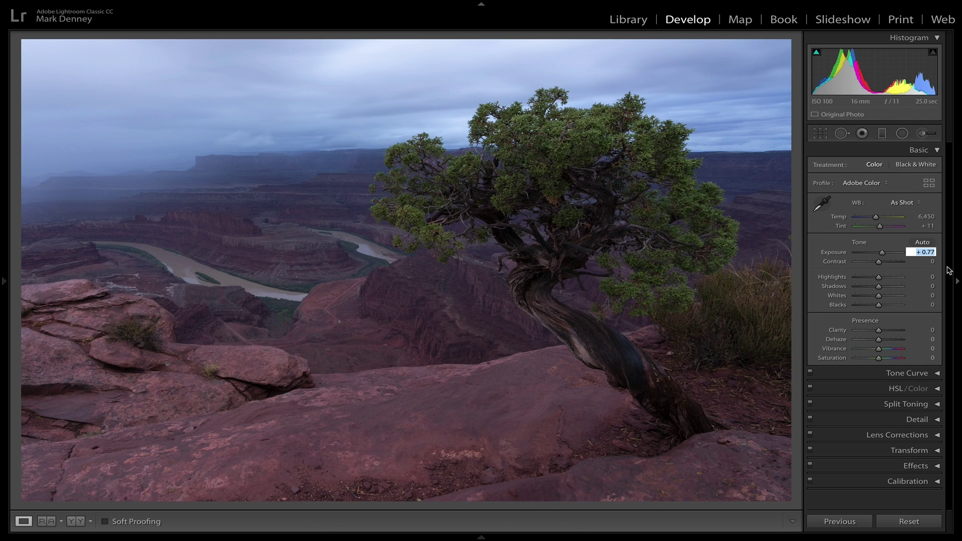
key("Down")
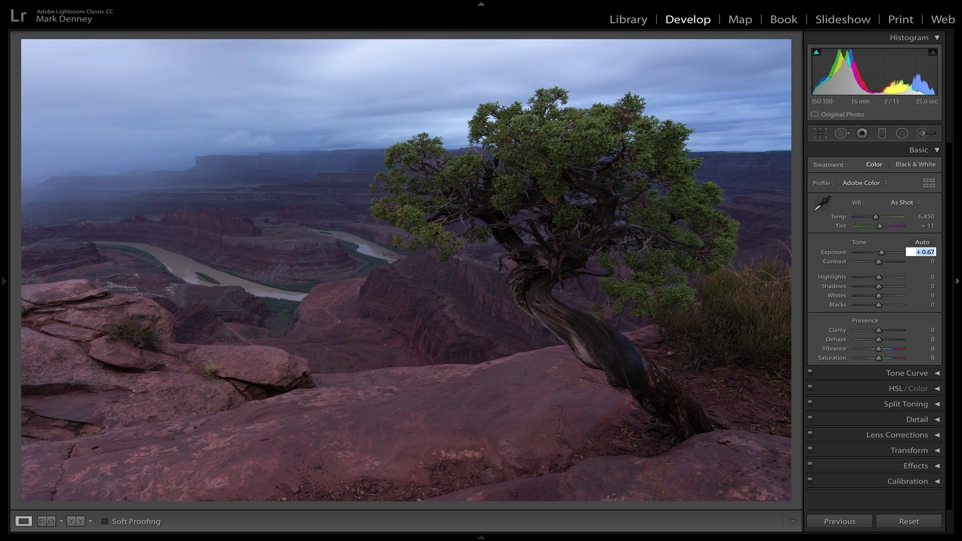
left_click(848, 246)
Try the Auto white balance preset and restore the As Shot setting
left_click(903, 203)
left_click(909, 209)
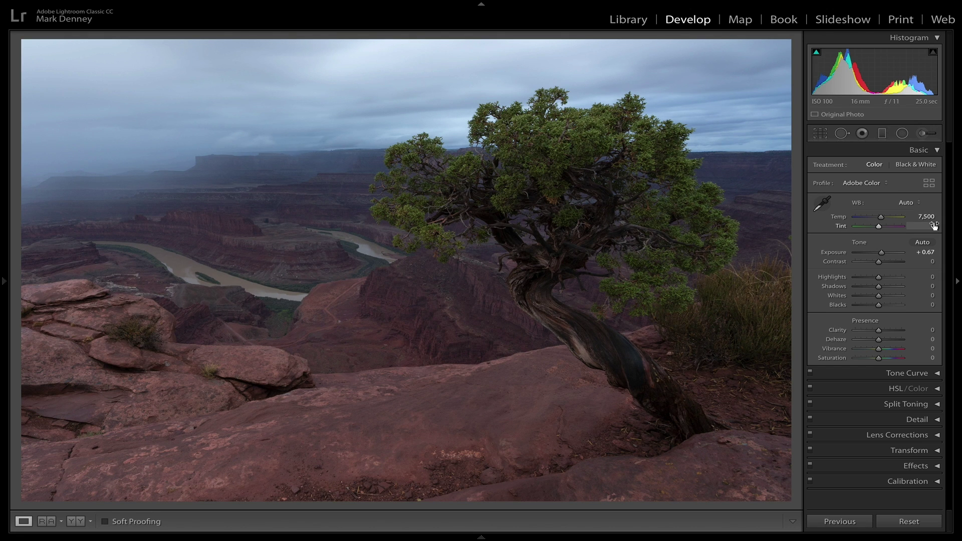
left_click(912, 204)
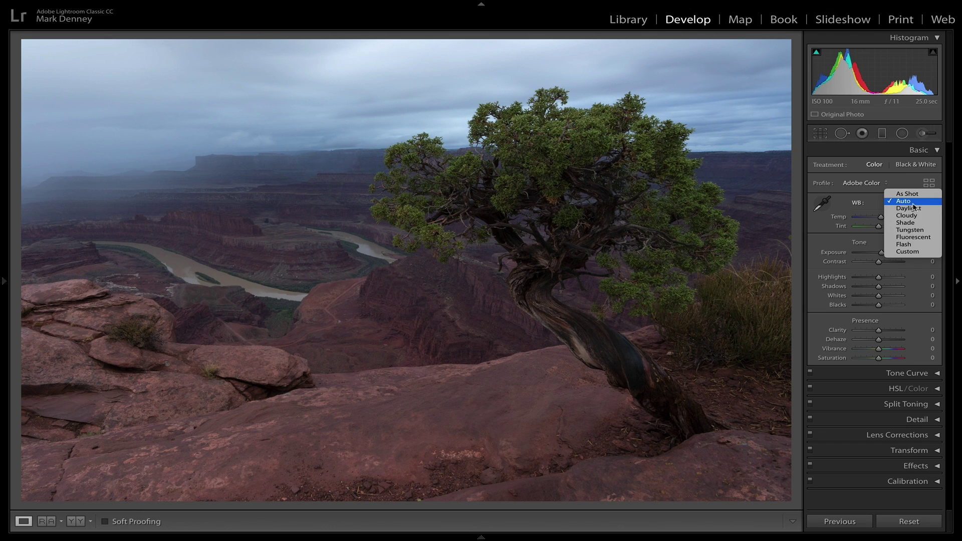
left_click(915, 197)
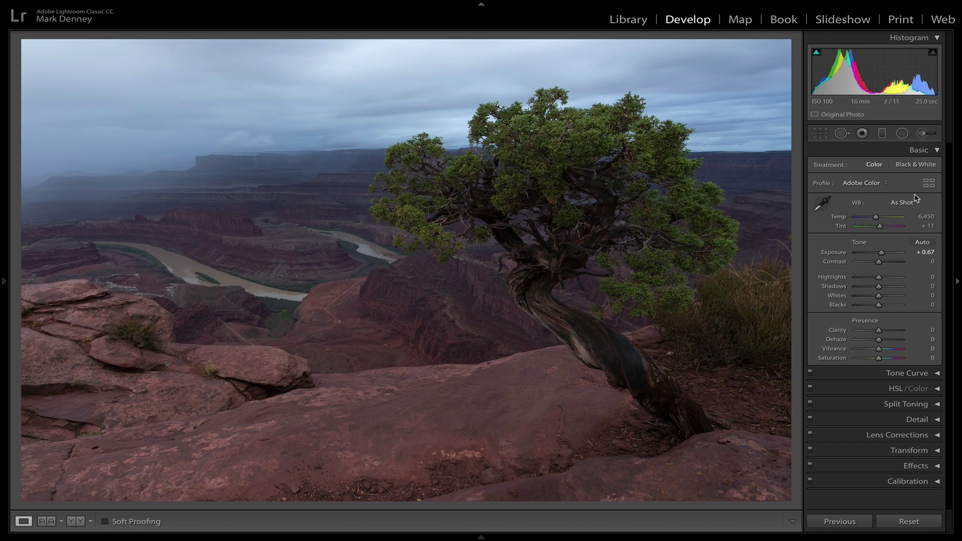
Warm the white balance by setting Temp to 7,250 and Tint to +10
left_click(924, 217)
type("7250")
key("Return")
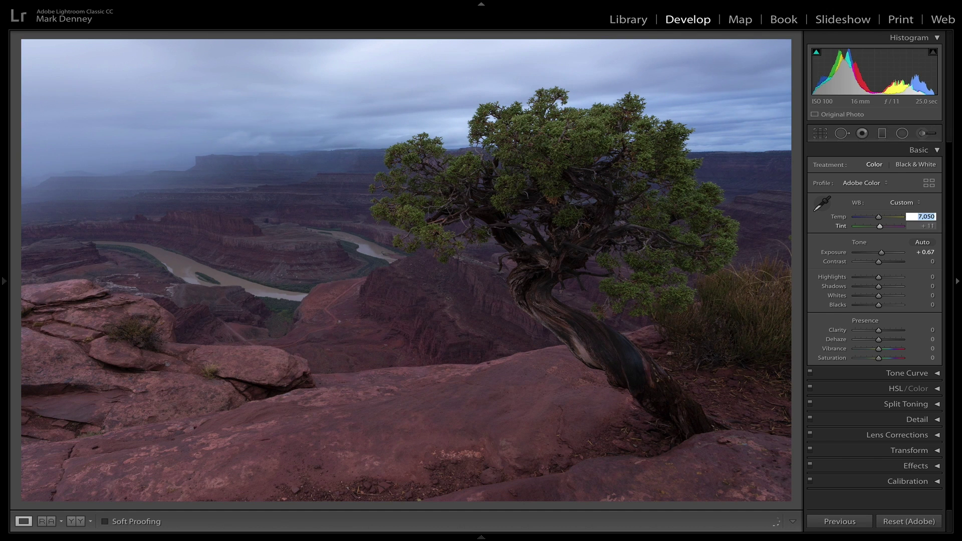
left_click(928, 225)
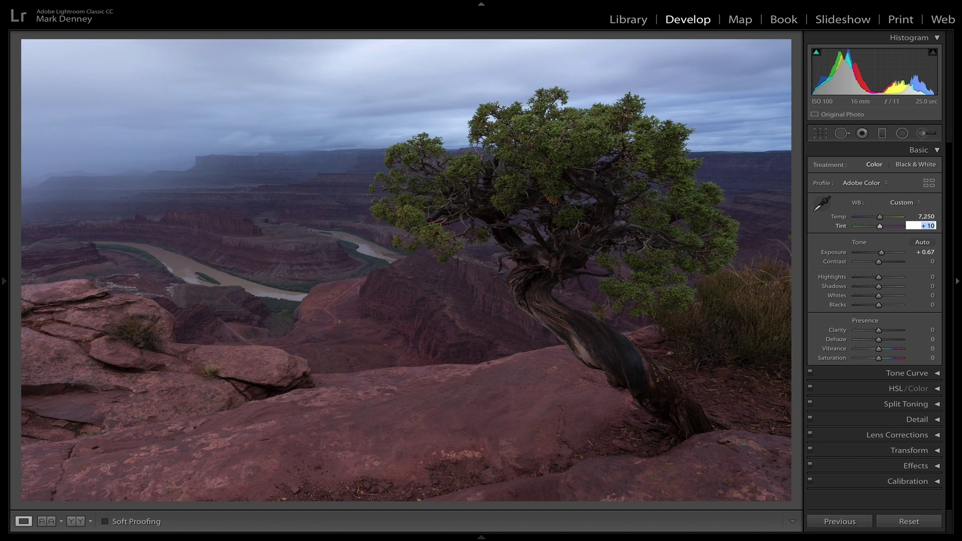
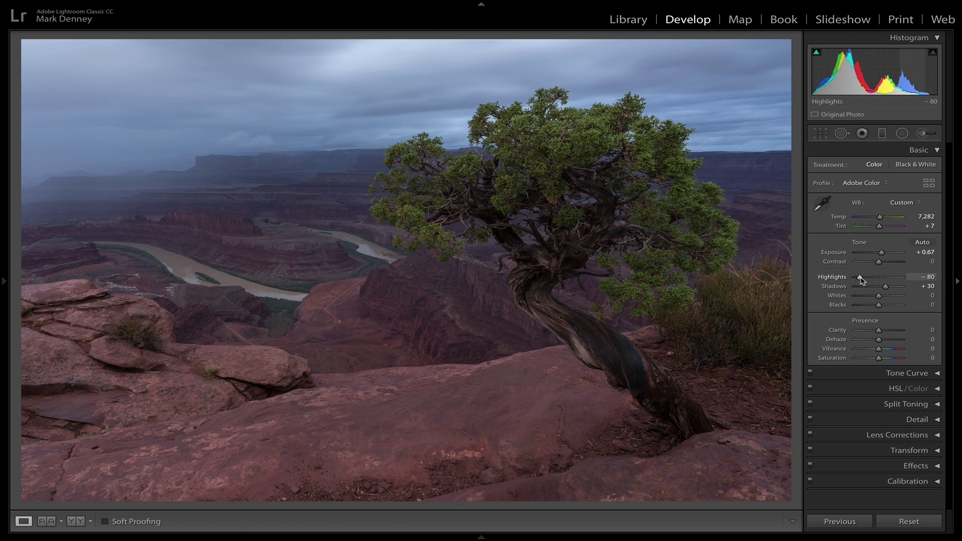
Set the tone values to Shadows +44, Whites +37 and Blacks -6, starting Whites and Blacks from their automatic values
left_click_drag(888, 288, 890, 287)
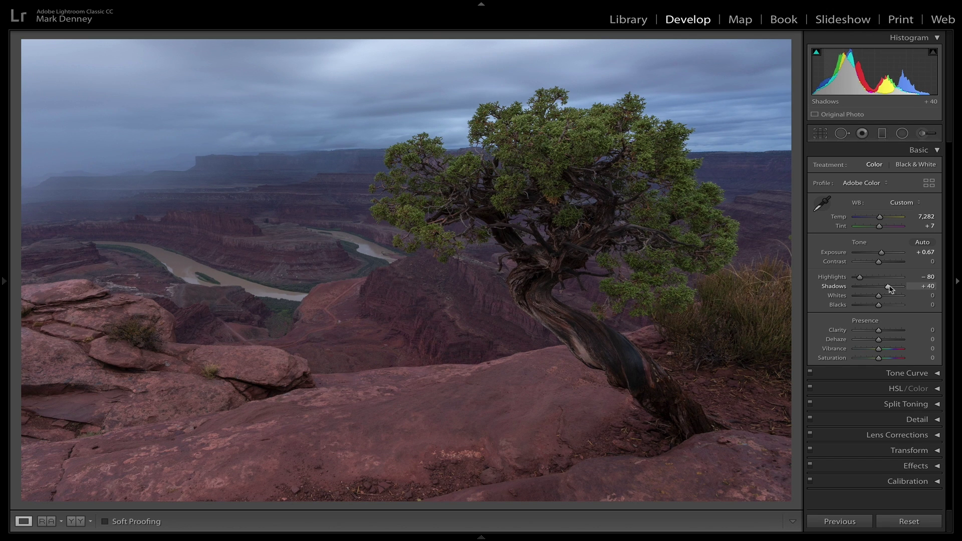
left_click_drag(890, 290, 891, 289)
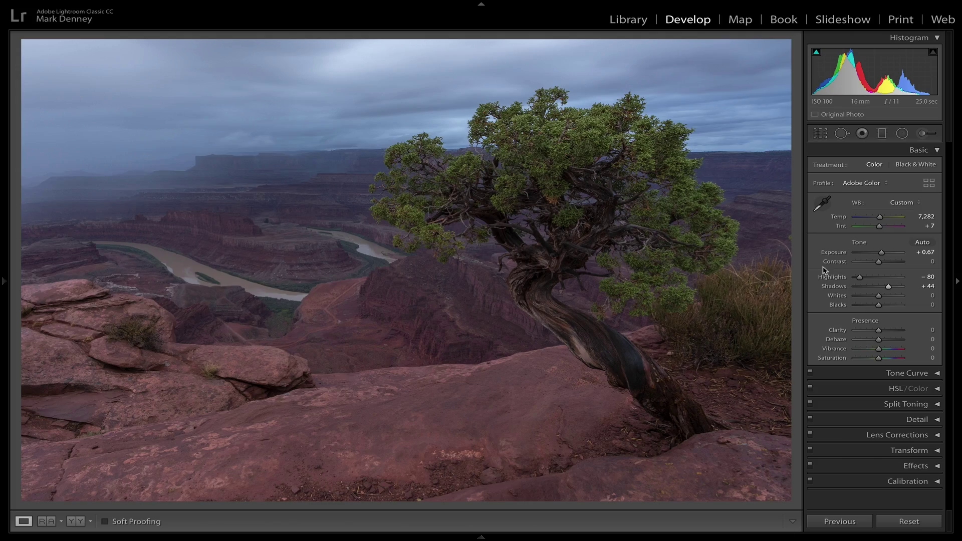
key("shift")
double_click(836, 298, "shift")
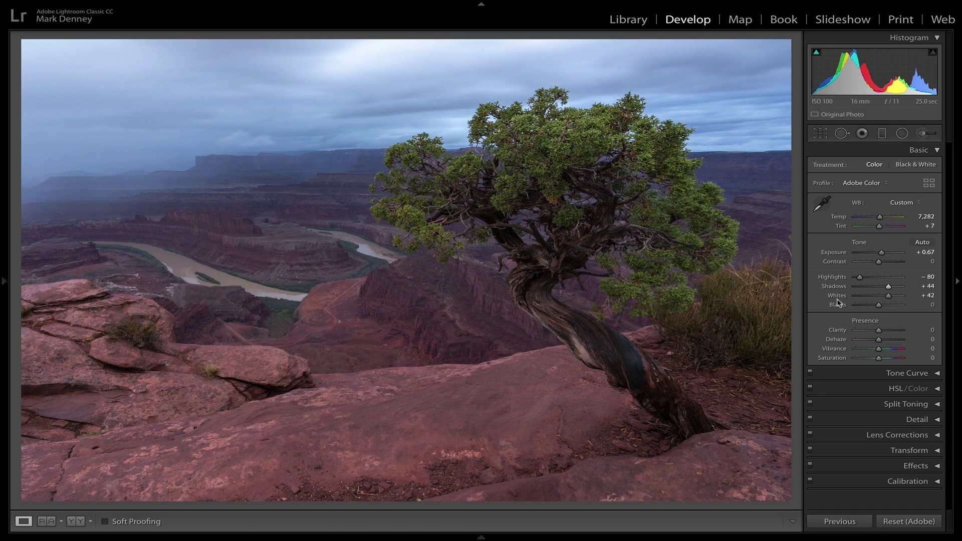
double_click(837, 305, "shift")
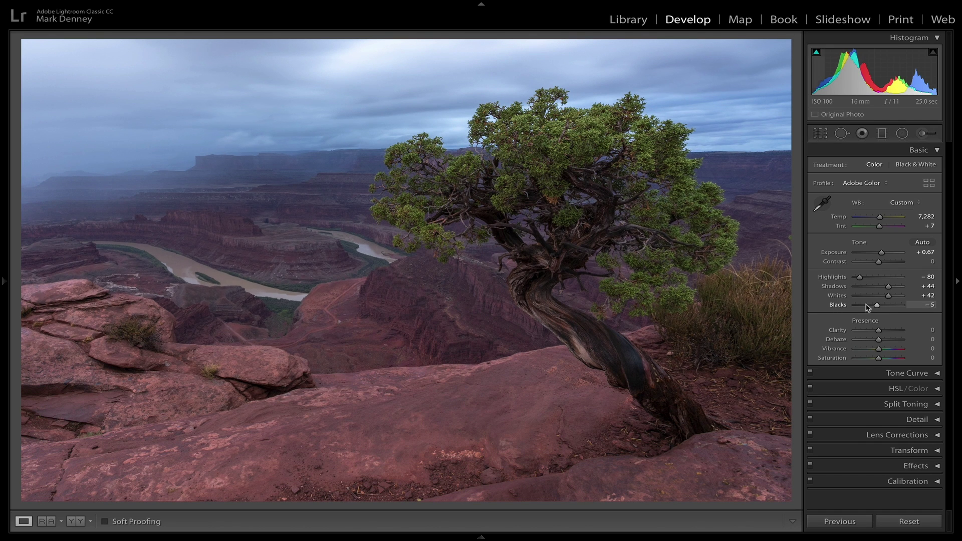
left_click_drag(889, 298, 887, 299)
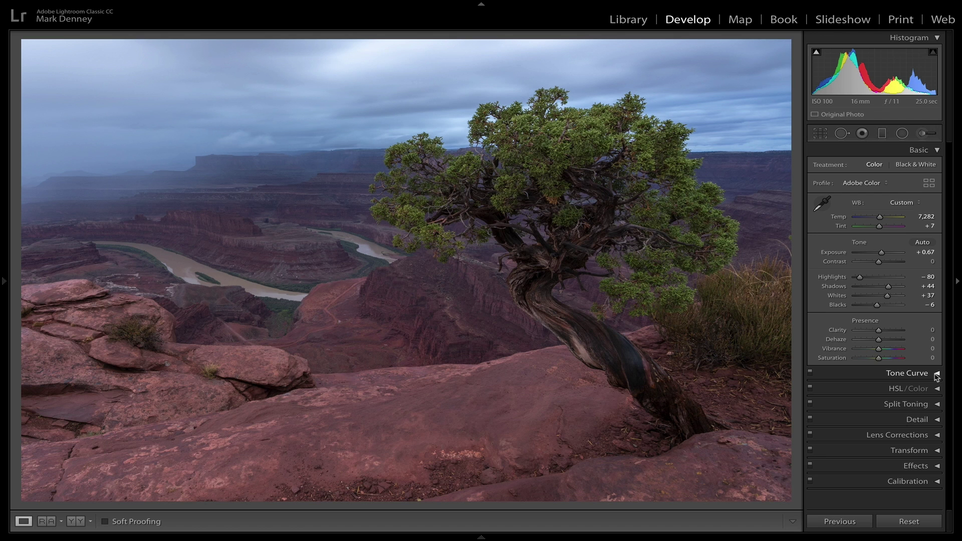
Apply the Strong Contrast preset to the RGB point curve after trying Medium Contrast
left_click(936, 373)
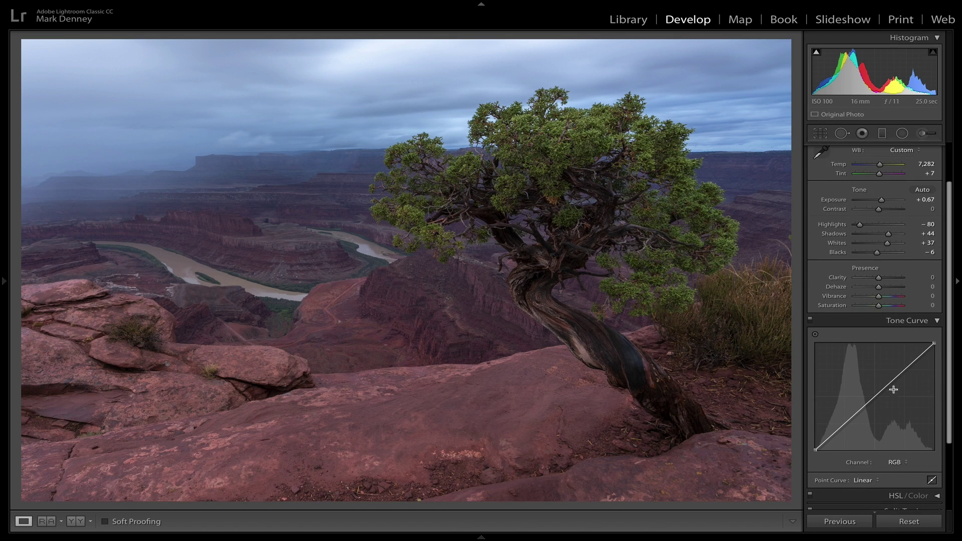
left_click(878, 481)
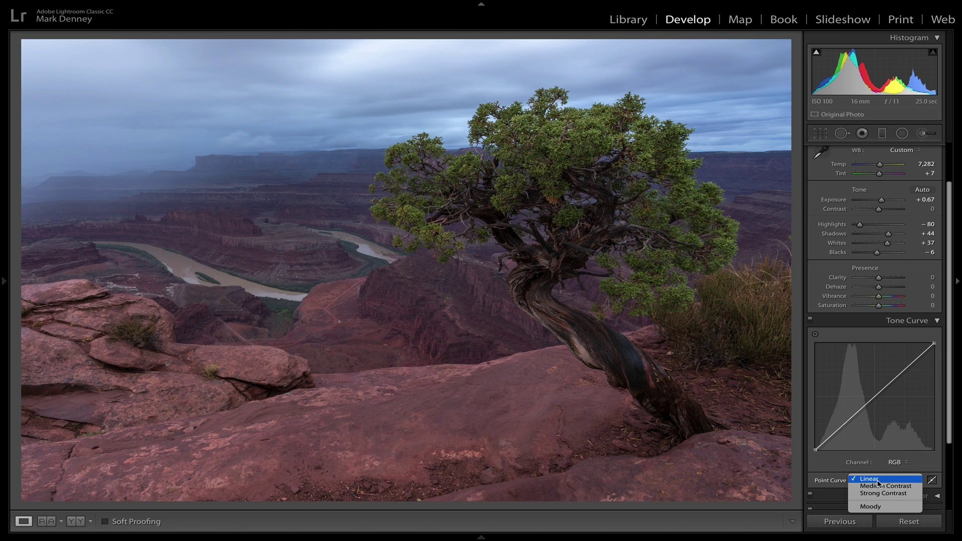
left_click(910, 493)
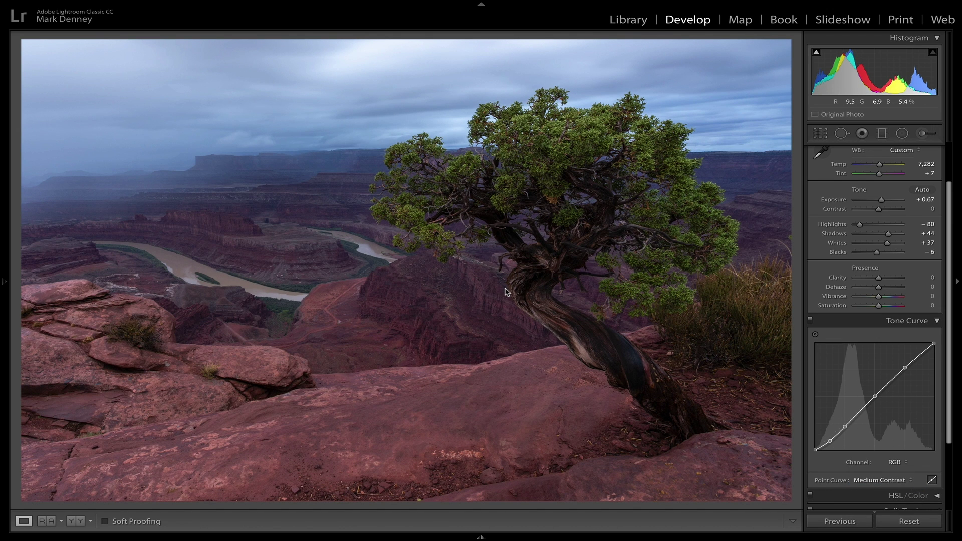
left_click(872, 481)
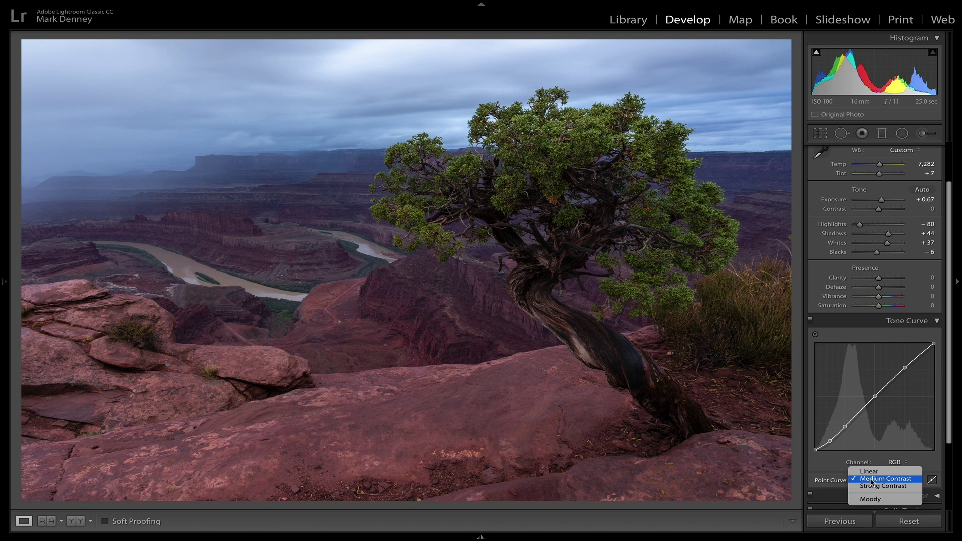
left_click(872, 486)
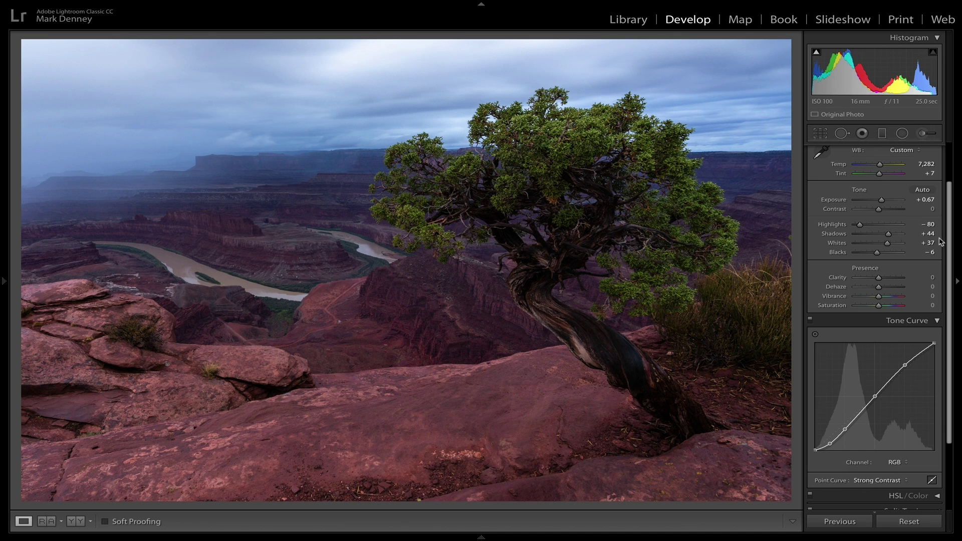
Soften the overall contrast by trying several negative values and setting Contrast to -15
left_click(933, 209)
type("-10")
key("Return")
type("-20")
key("Return")
key("shift+Up")
key("shift+Up")
key("shift+Down")
key("shift+Down")
key("Up")
key("Up")
key("Up")
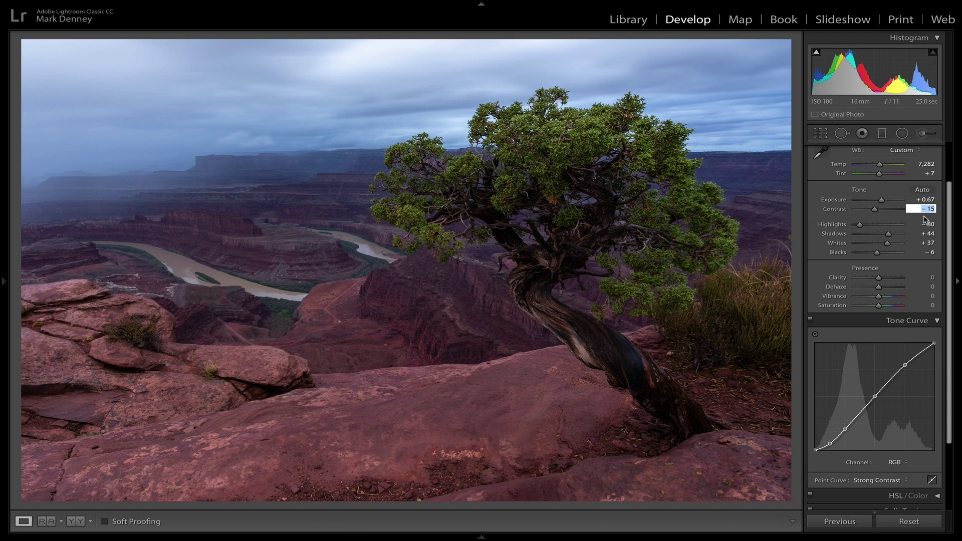
key("Return")
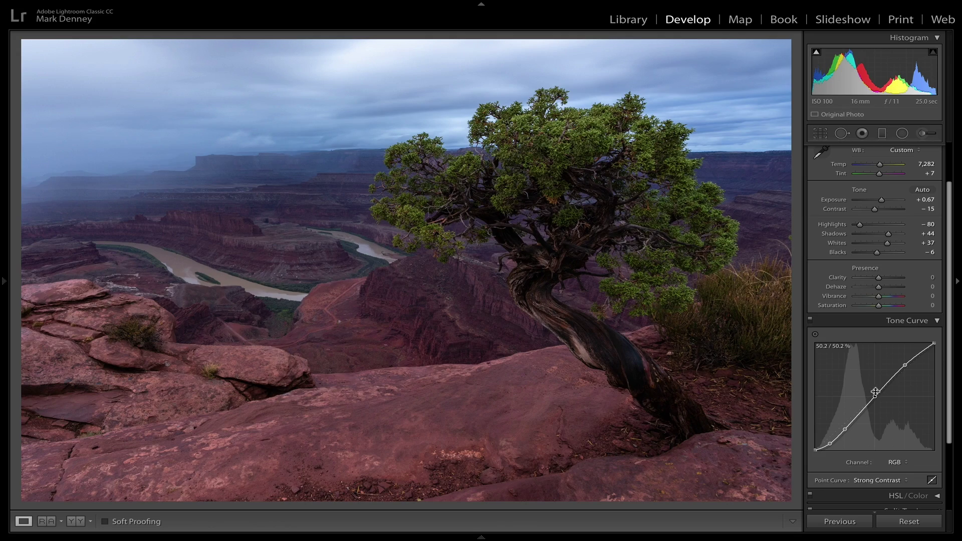
Close the tone curve settings and set Clarity to +10
left_click(846, 428)
left_click(938, 322)
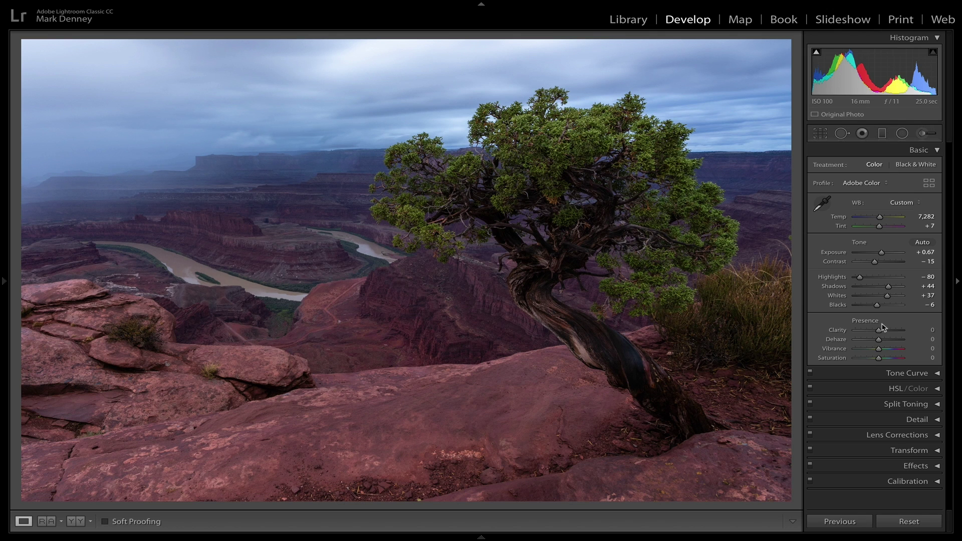
left_click(935, 331)
key("shift")
type("+10")
key("Return")
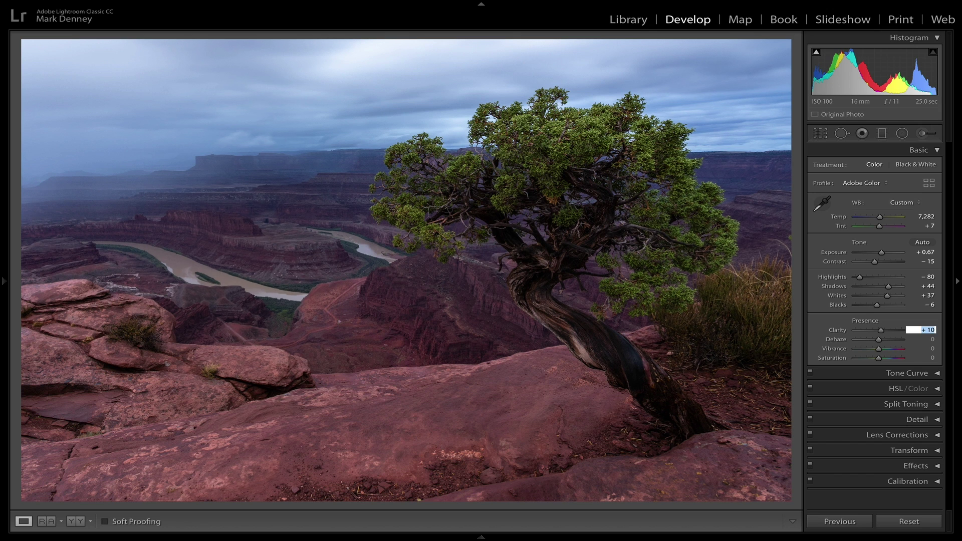
Set Dehaze to +5 after trying +10 on the canyon photo
left_click(931, 340)
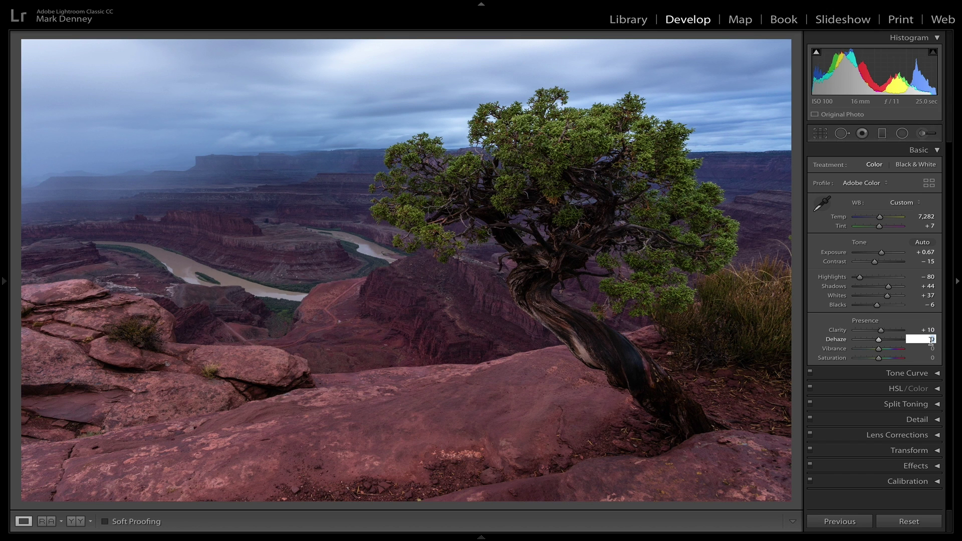
type("+10")
key("Return")
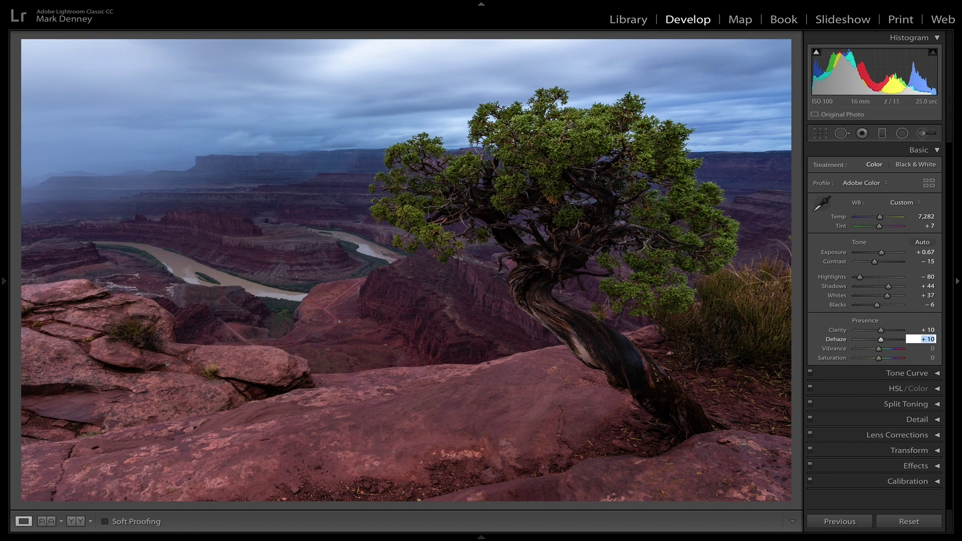
type("+5")
key("Return")
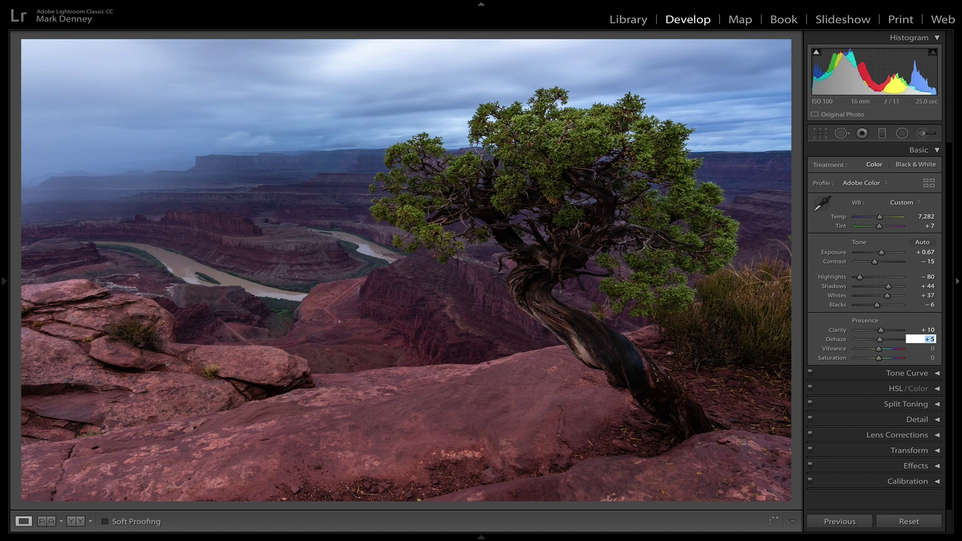
Set Vibrance to +25 and Saturation to -10
left_click(931, 348)
type("21")
key("Return")
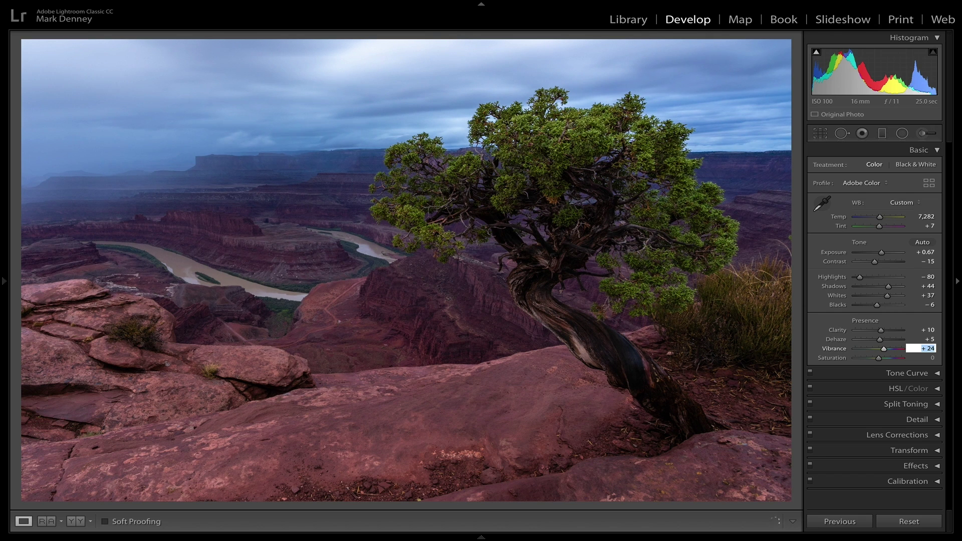
left_click(933, 358)
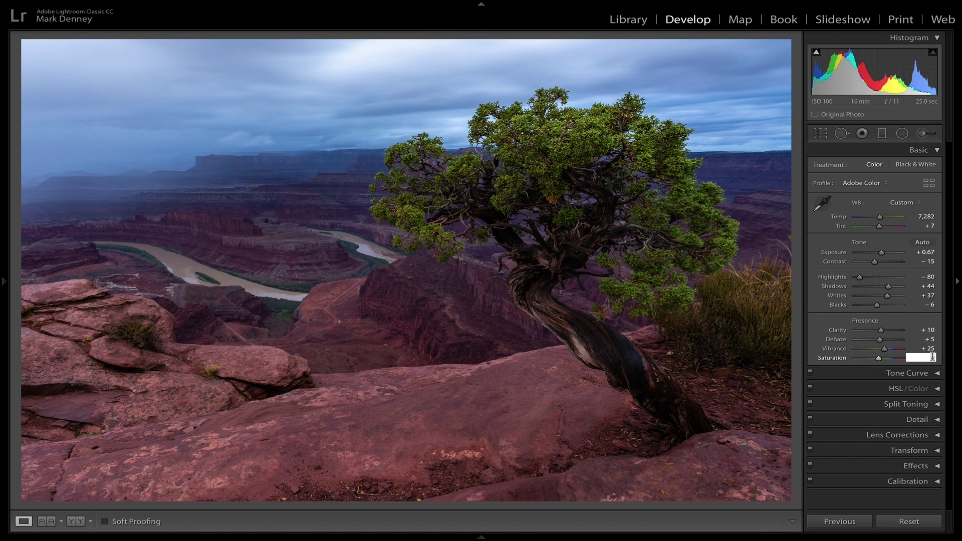
key("Down")
key("Down")
key("Down")
key("Return")
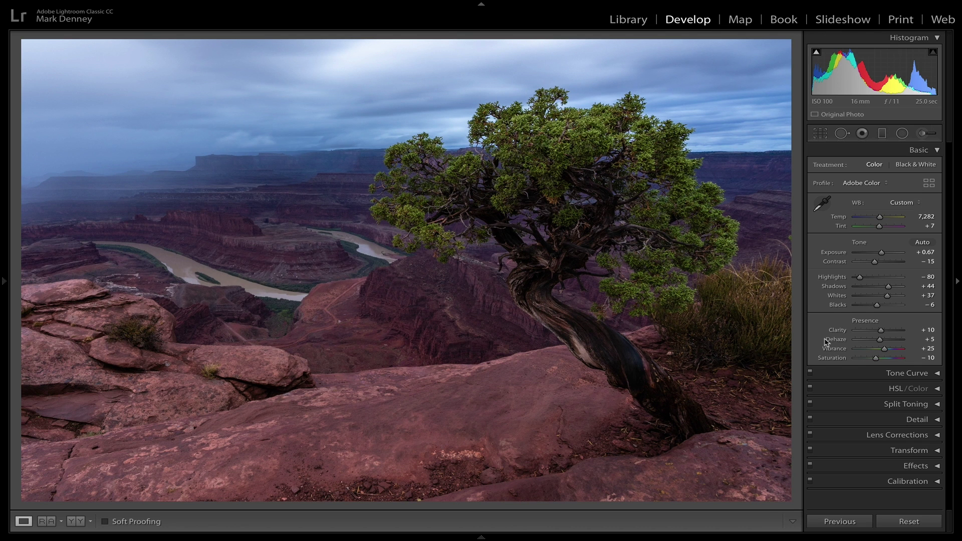
left_click(826, 341)
Sharpen the photo with Amount 68 and Masking 54, using the black-and-white mask preview, and close the detail settings
left_click(917, 420)
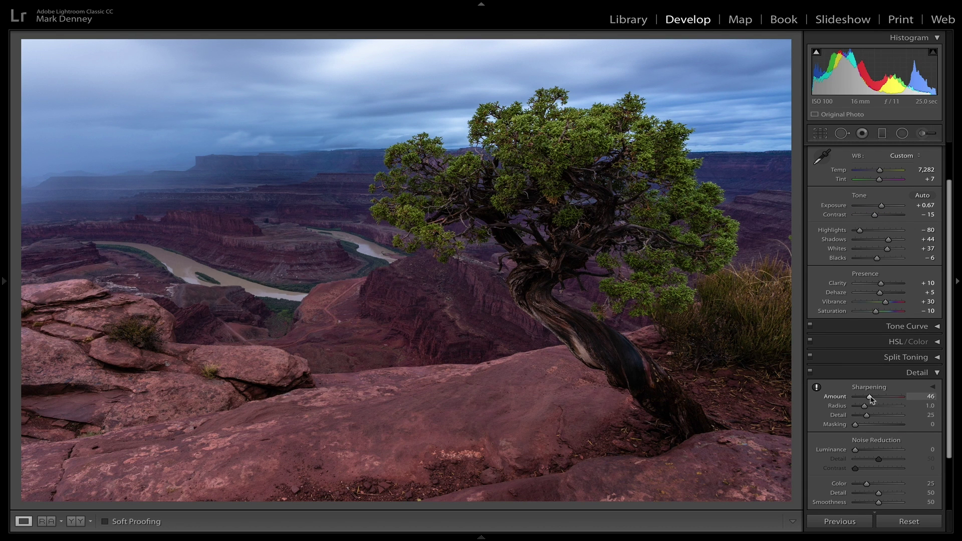
left_click_drag(870, 397, 874, 398)
key("alt")
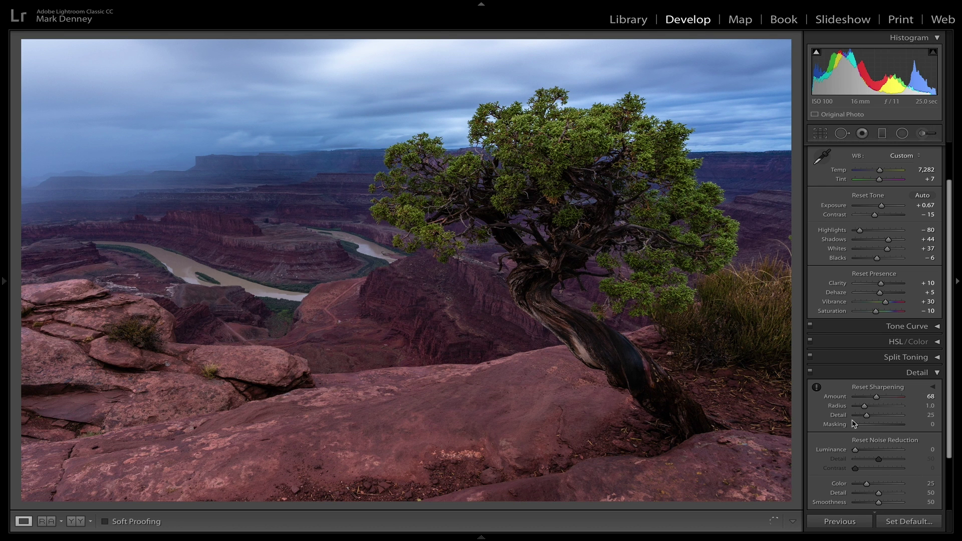
mouse_move(860, 426)
left_mouse_down()
mouse_move(892, 426)
mouse_move(879, 426)
left_mouse_up()
key("alt")
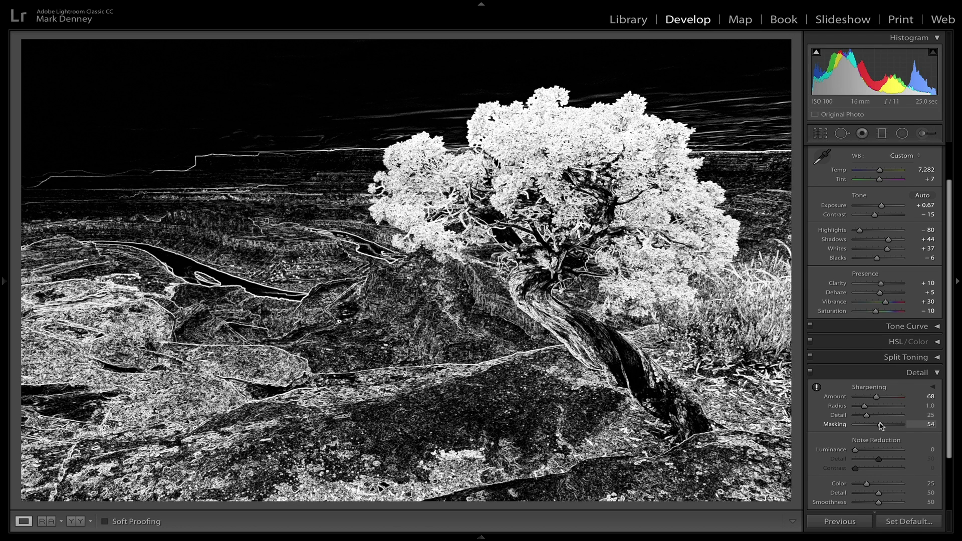
left_click_drag(881, 426, 881, 426)
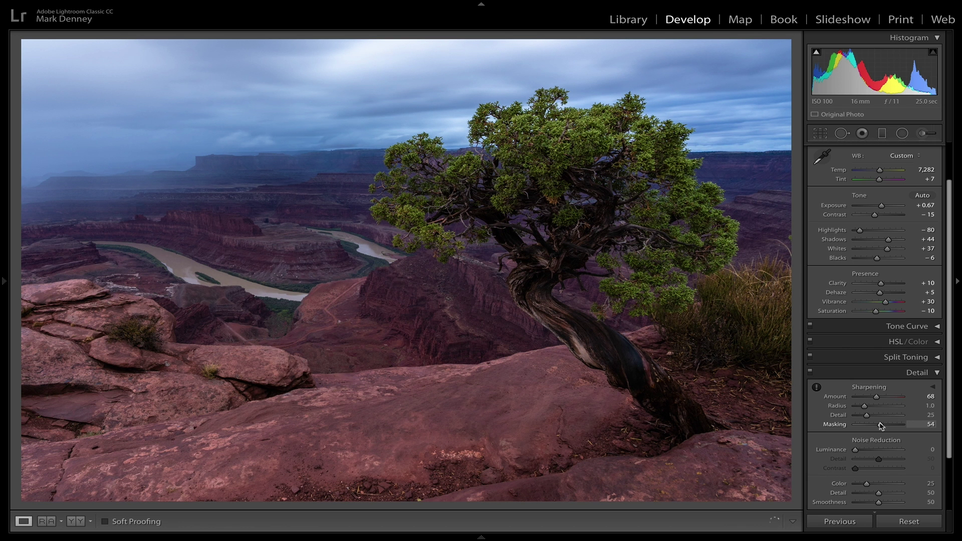
left_click(937, 373)
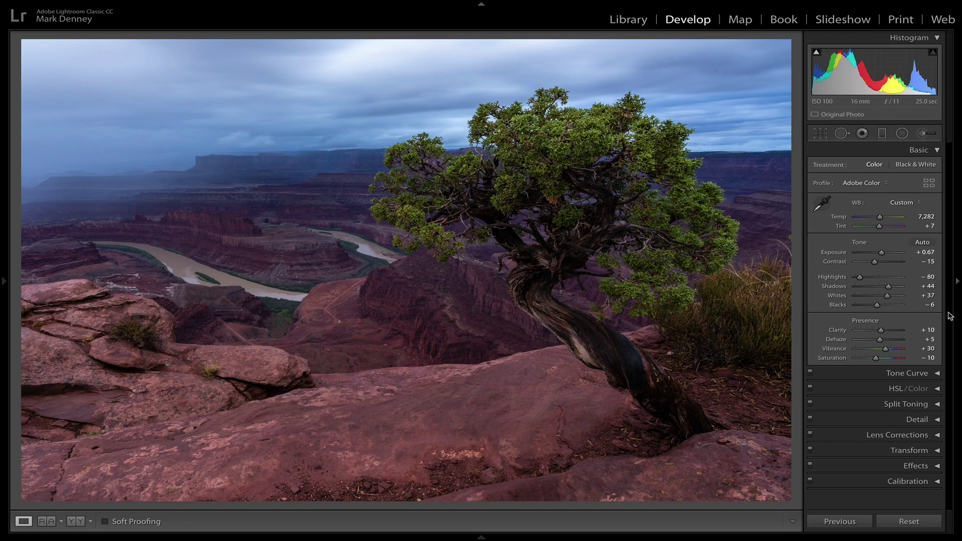
Brighten the canyon photo by setting Exposure to +0.77 and Shadows to +54
left_click(930, 253)
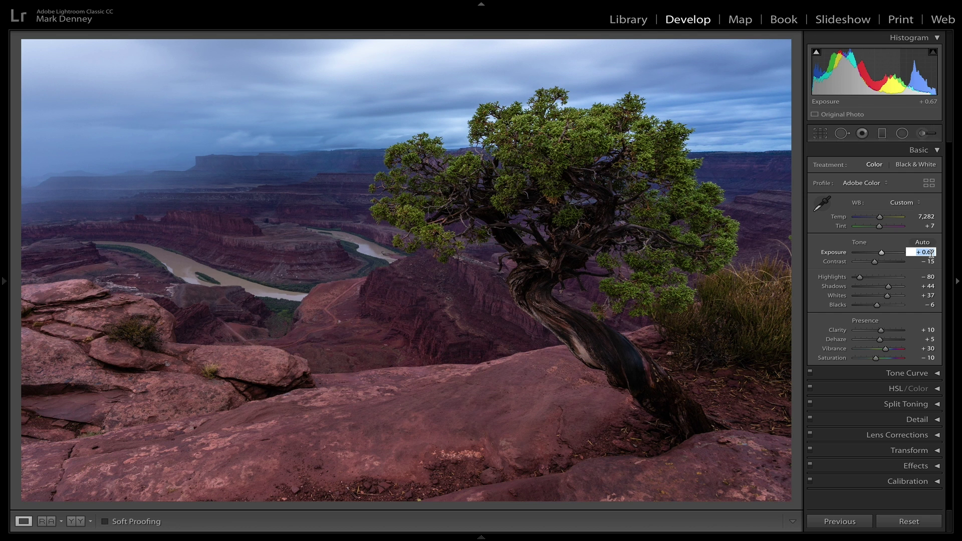
key("Up")
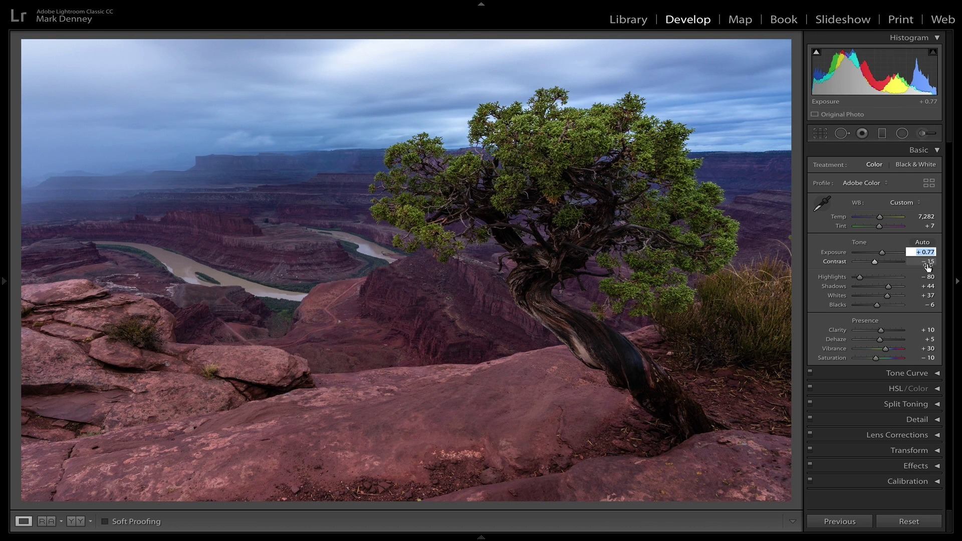
left_click(930, 288)
key("shift+Up")
key("Return")
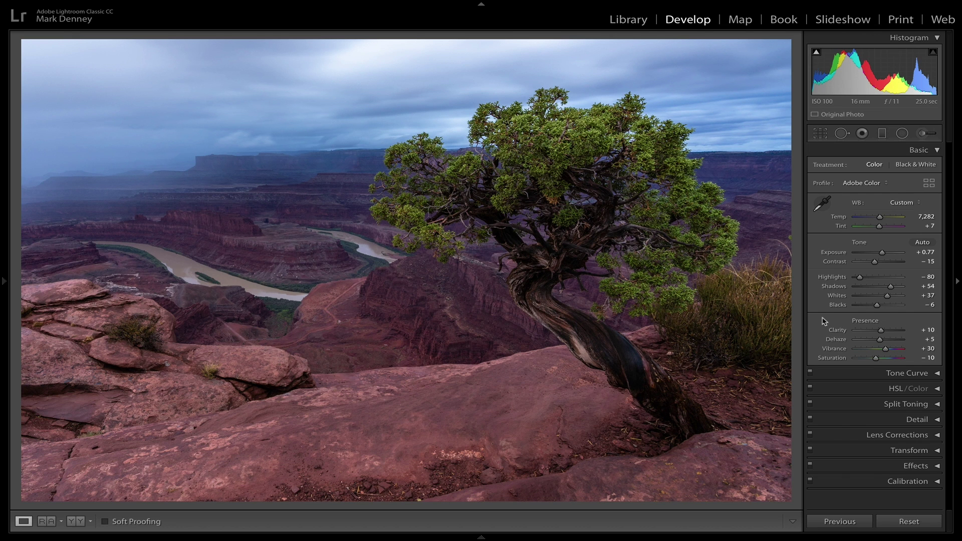
Add a subtle post-crop vignette with Amount -5 and close the effects settings
left_click(917, 466)
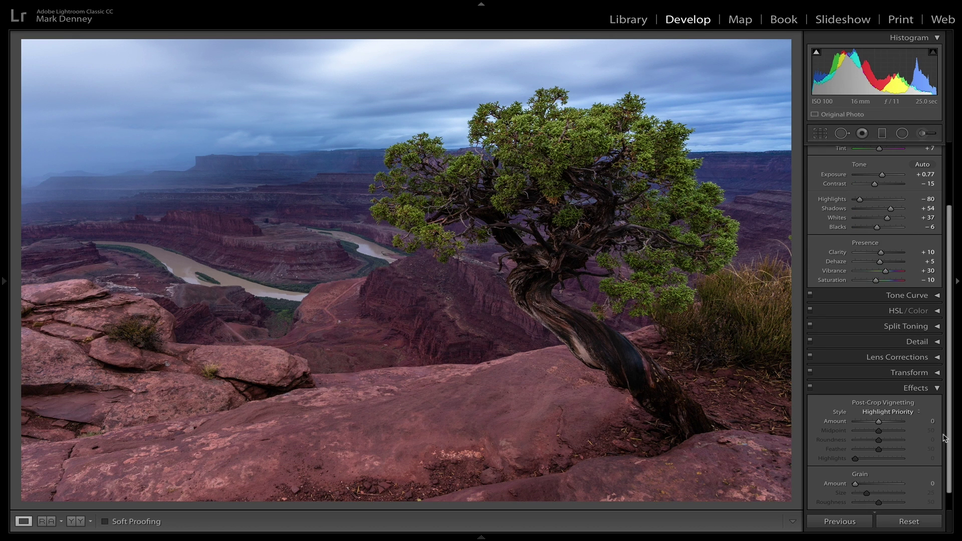
left_click(931, 422)
key("Down")
key("Down")
key("Down")
key("Down")
key("Down")
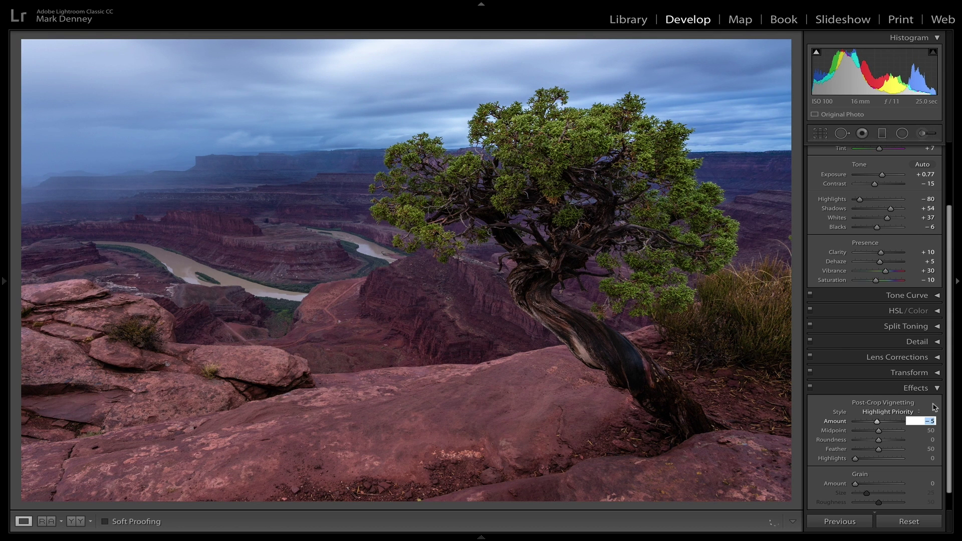
left_click(935, 391)
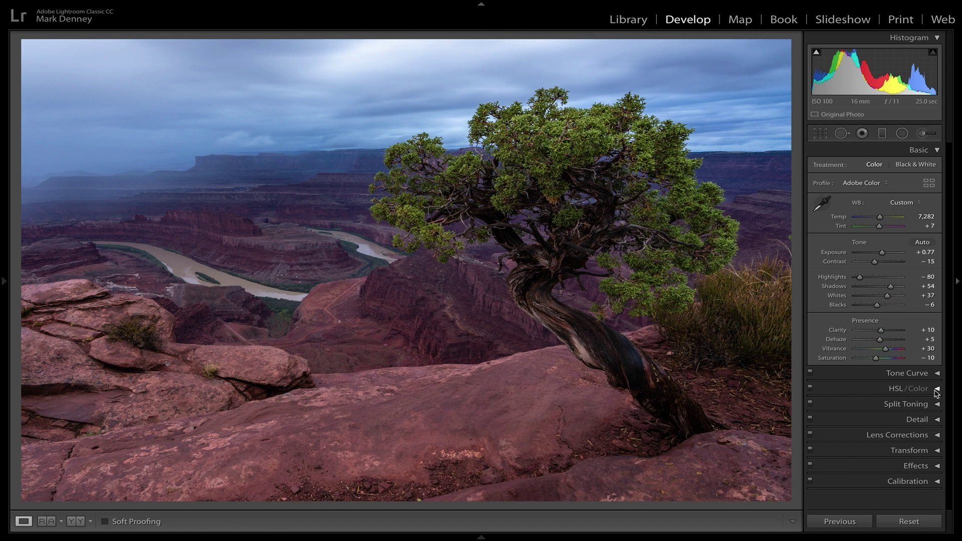
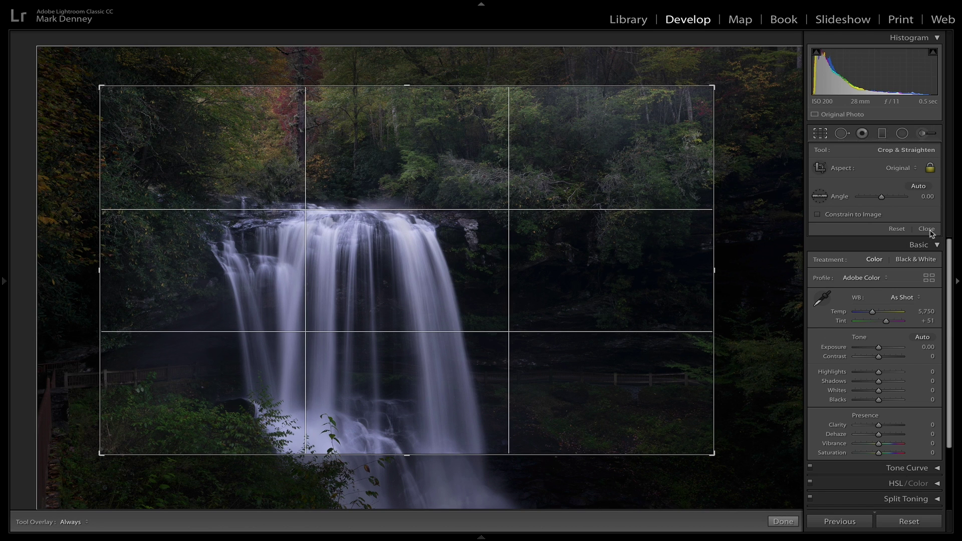
Finish cropping the waterfall photo and set its Exposure to +0.63, starting from the automatic value
left_click(927, 230)
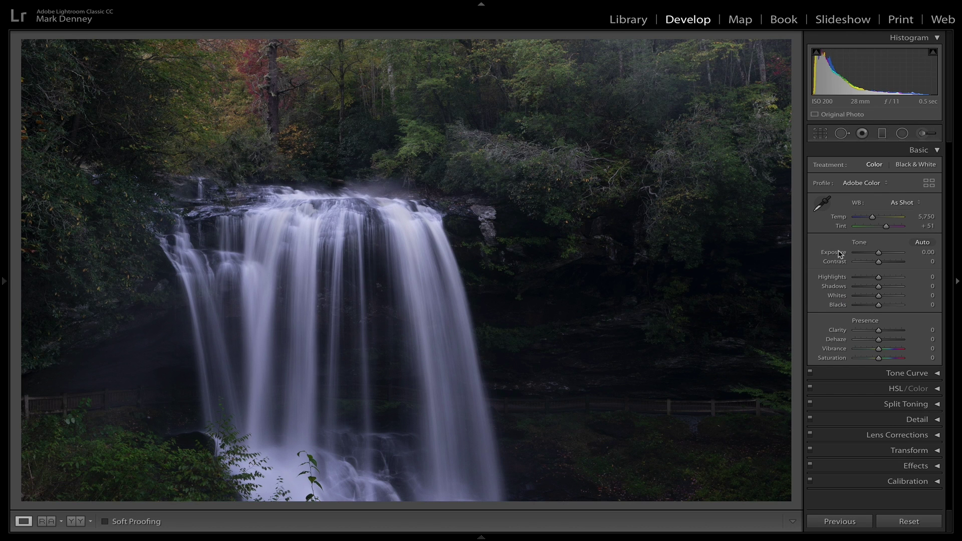
double_click(840, 253, "shift")
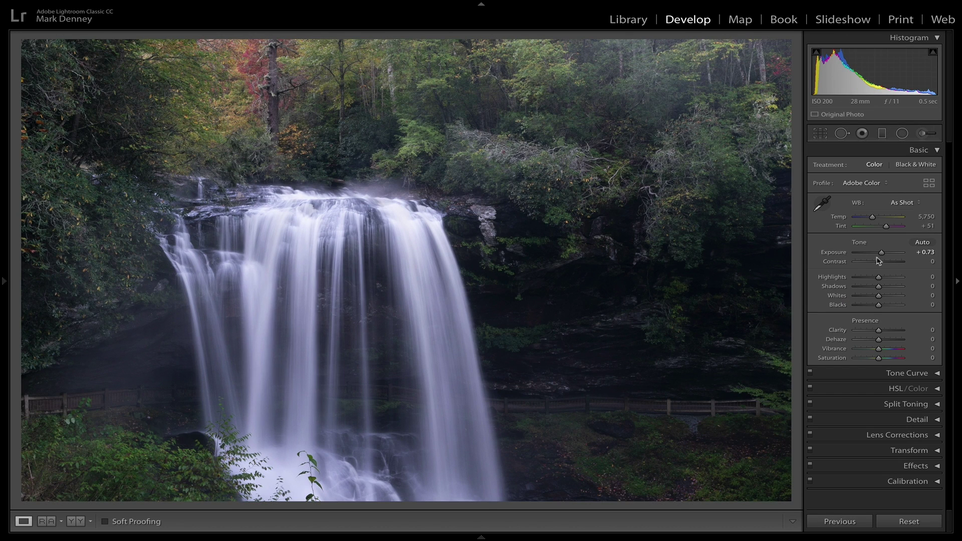
left_click(926, 253)
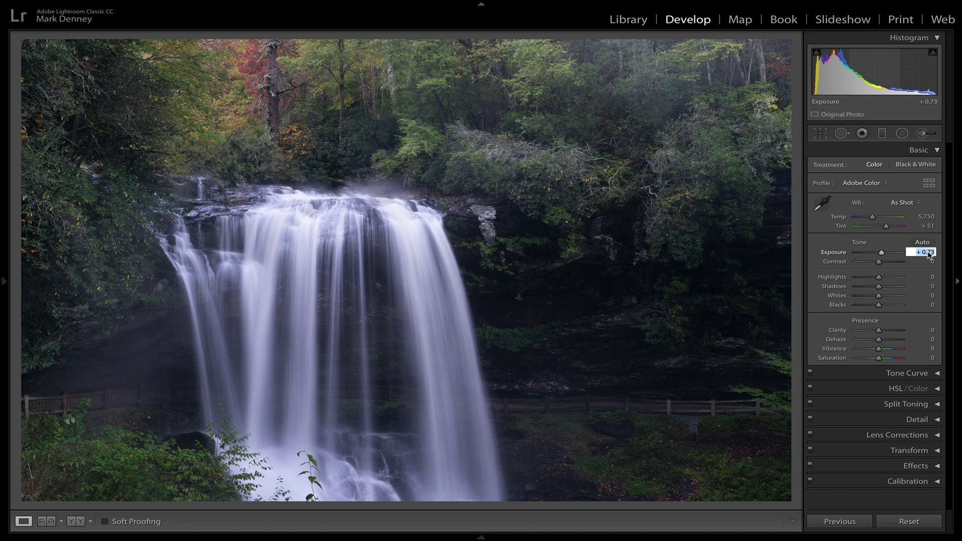
key("Down")
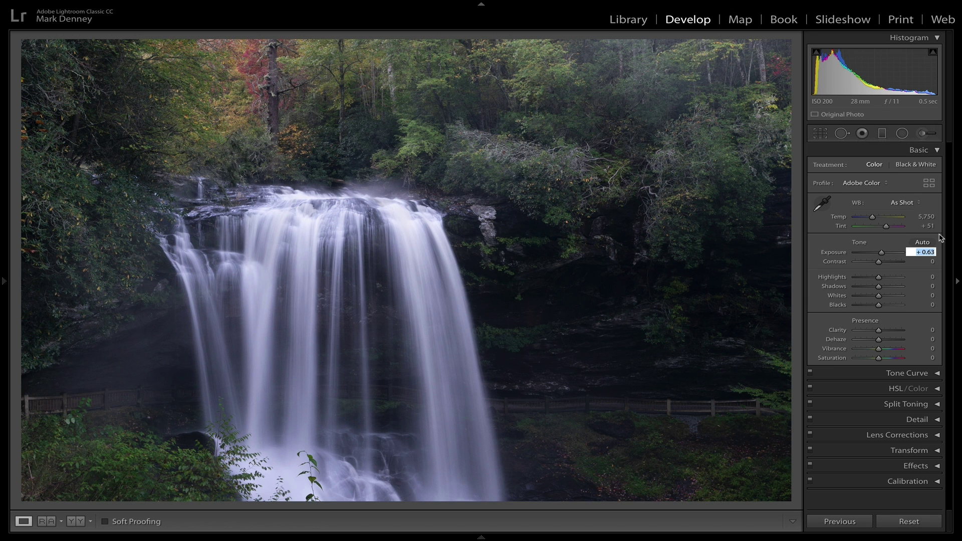
Try the Auto white balance on the waterfall photo and return it to As Shot
left_click(910, 203)
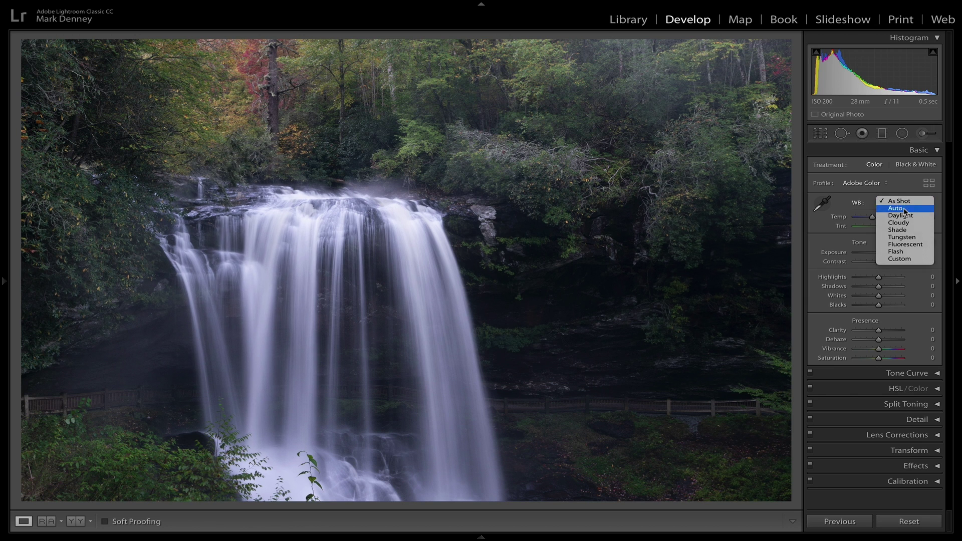
left_click(905, 210)
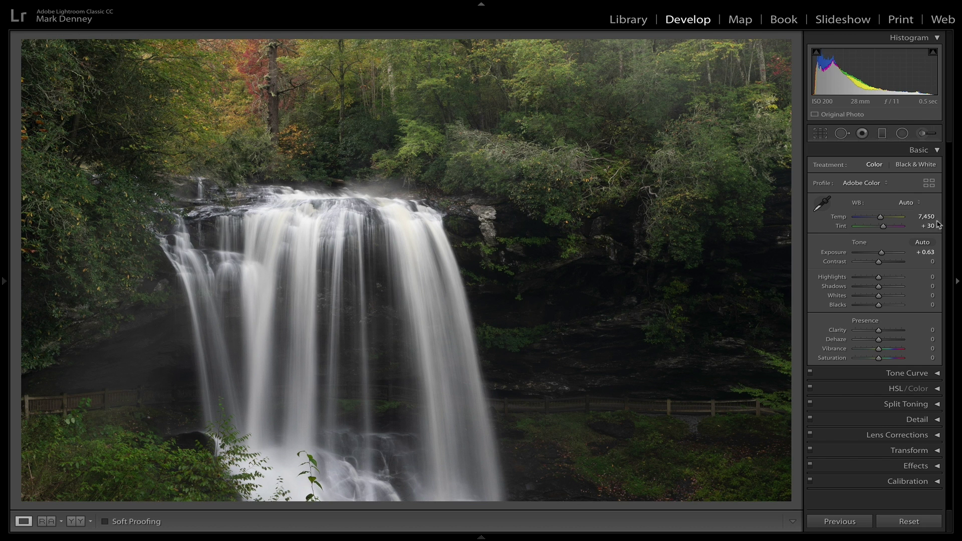
left_click(915, 203)
left_click(911, 196)
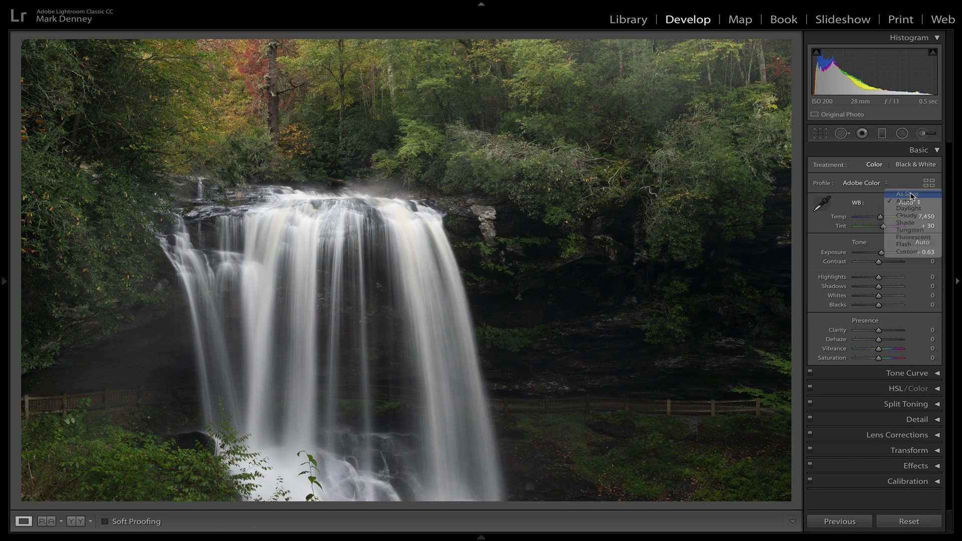
Set a custom white balance with Temp 6,750 and Tint +41
left_click(923, 217)
type("6550")
key("Return")
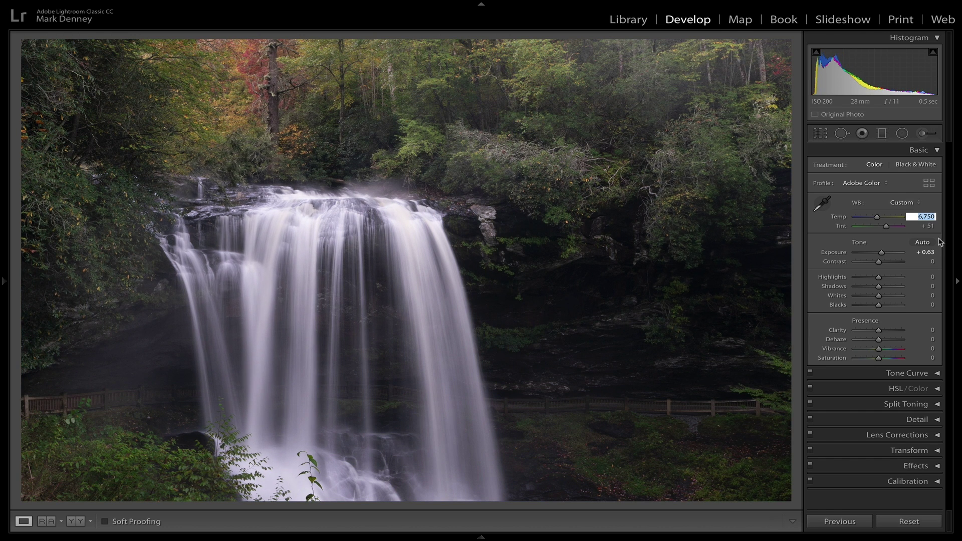
left_click(928, 225)
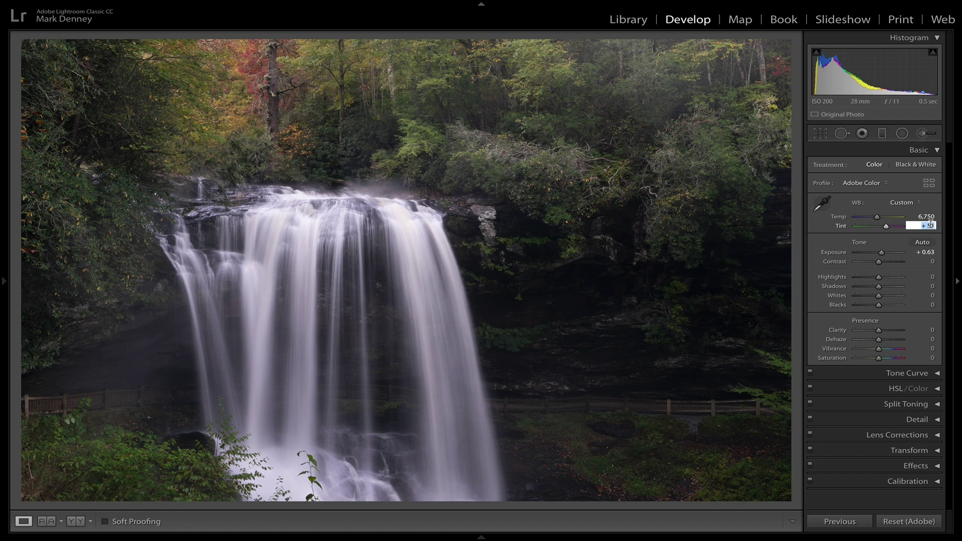
type("41")
key("Return")
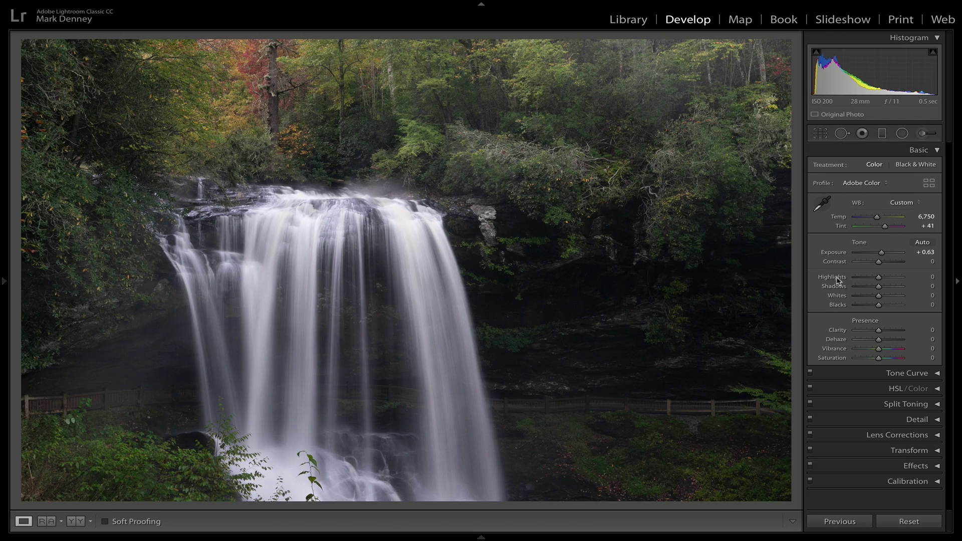
Set Highlights to -70 and Shadows to +49, starting both from their automatic values
key("shift")
double_click(834, 278, "shift")
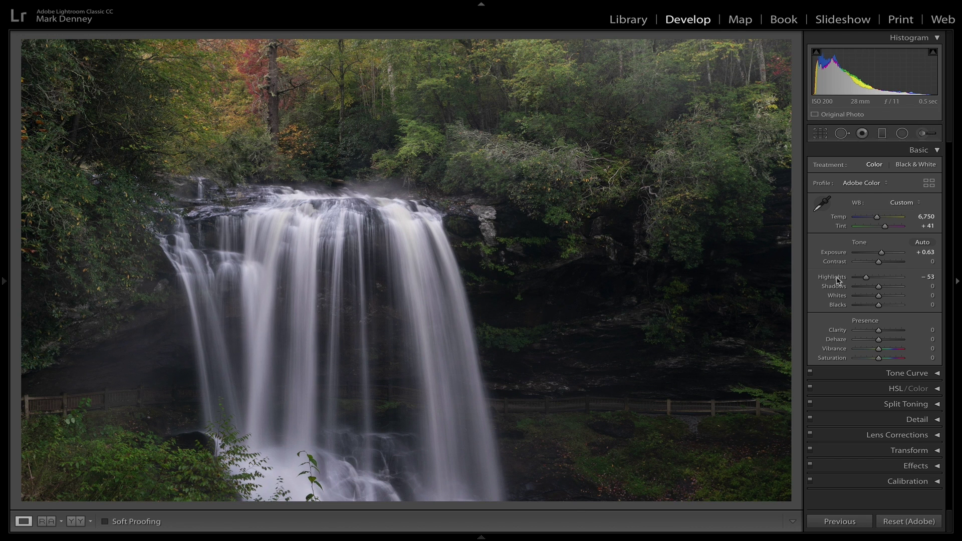
double_click(835, 286, "shift")
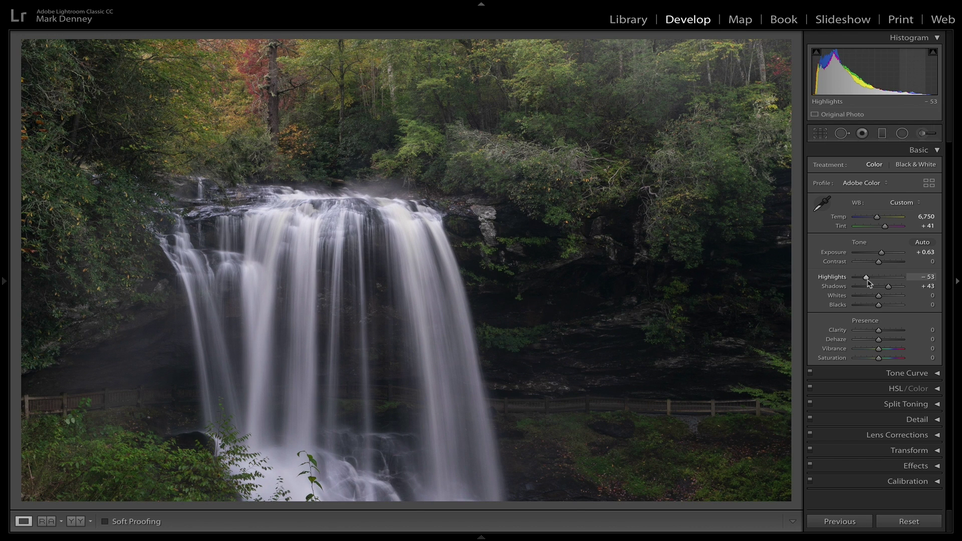
left_click_drag(868, 280, 863, 280)
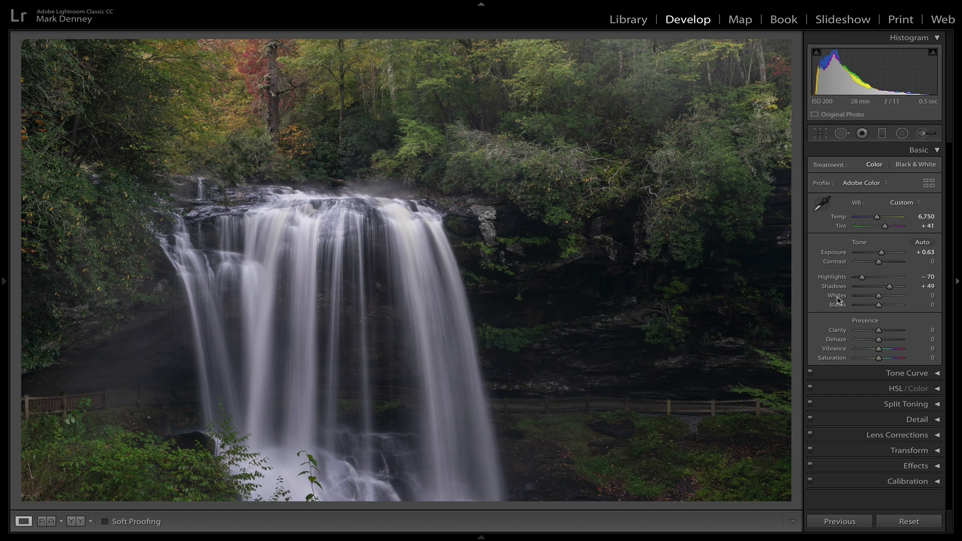
Set Whites to +34 and Blacks to -18, starting both from their automatic values
key("shift")
double_click(837, 296, "shift")
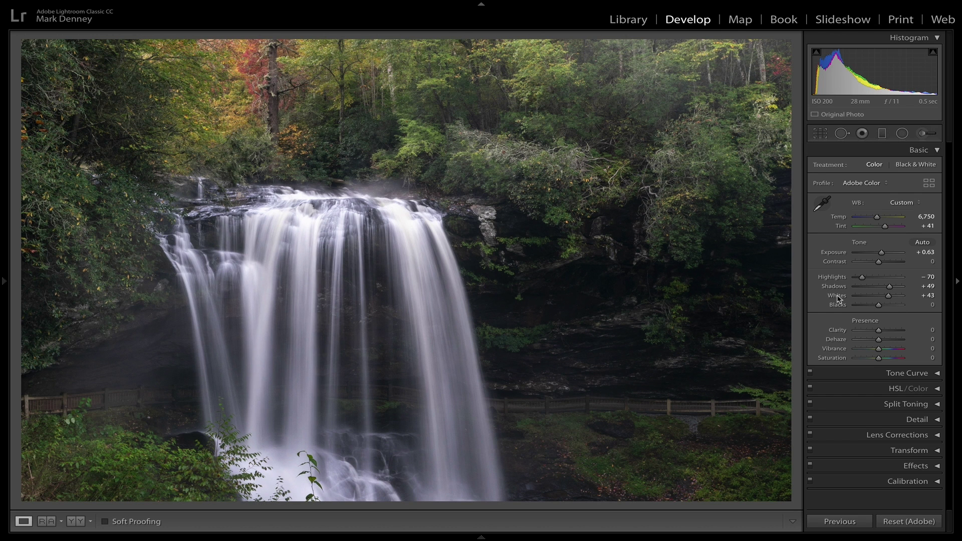
double_click(838, 305, "shift")
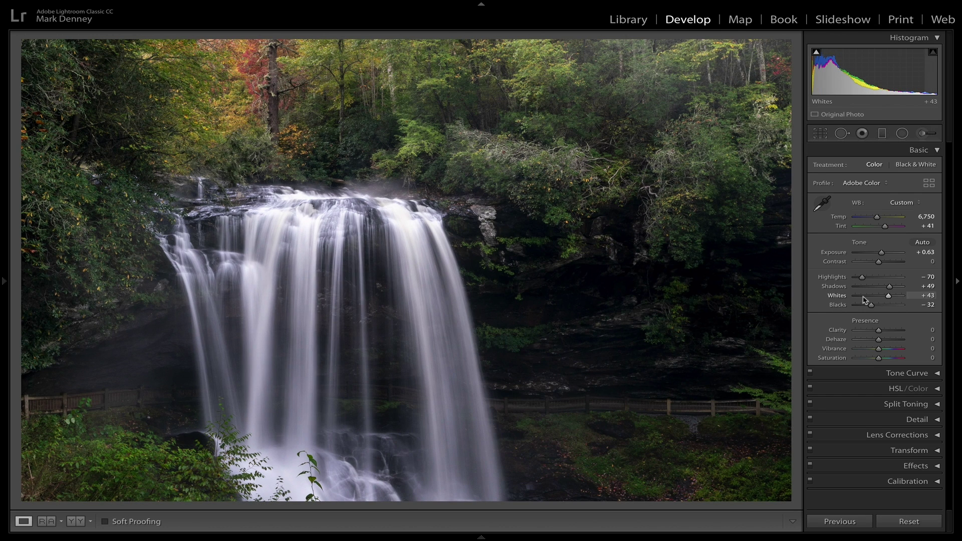
left_click_drag(888, 296, 886, 297)
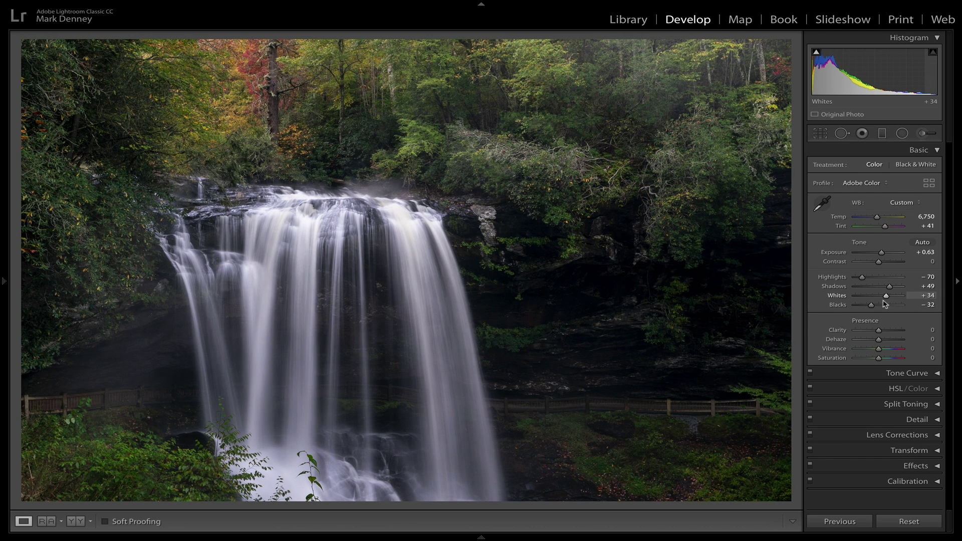
left_click_drag(873, 307, 875, 308)
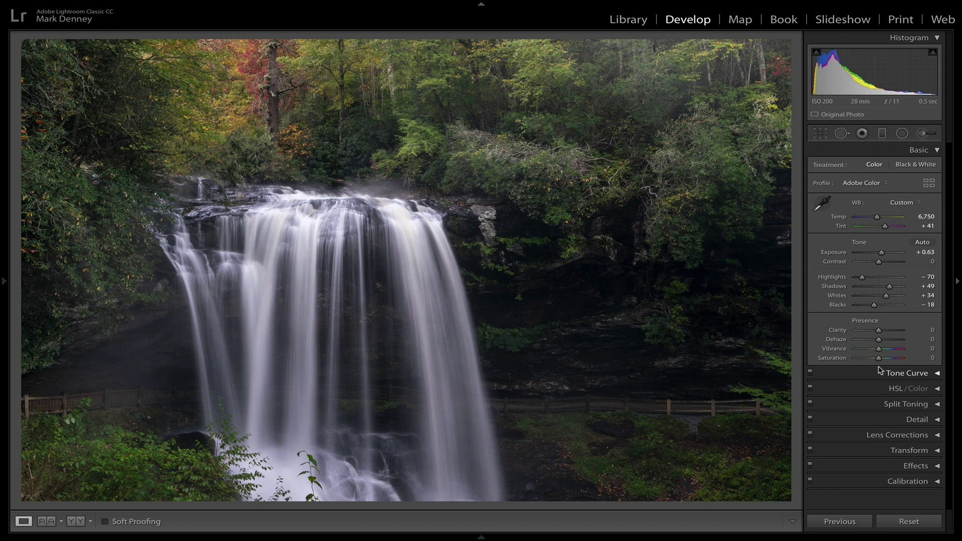
Try the Strong Contrast point curve on the waterfall photo, and settle on the Medium Contrast tone curve
left_click(880, 371)
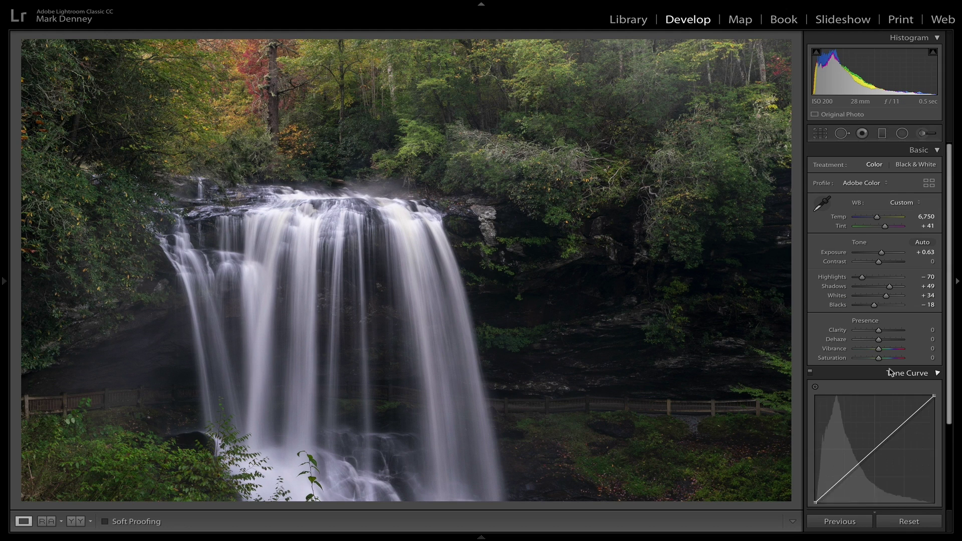
left_click(866, 504)
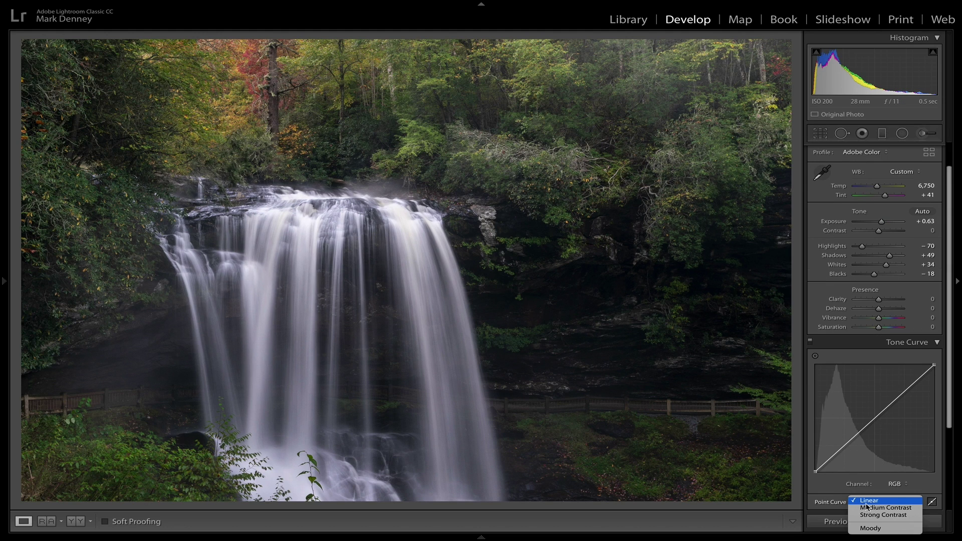
left_click(872, 508)
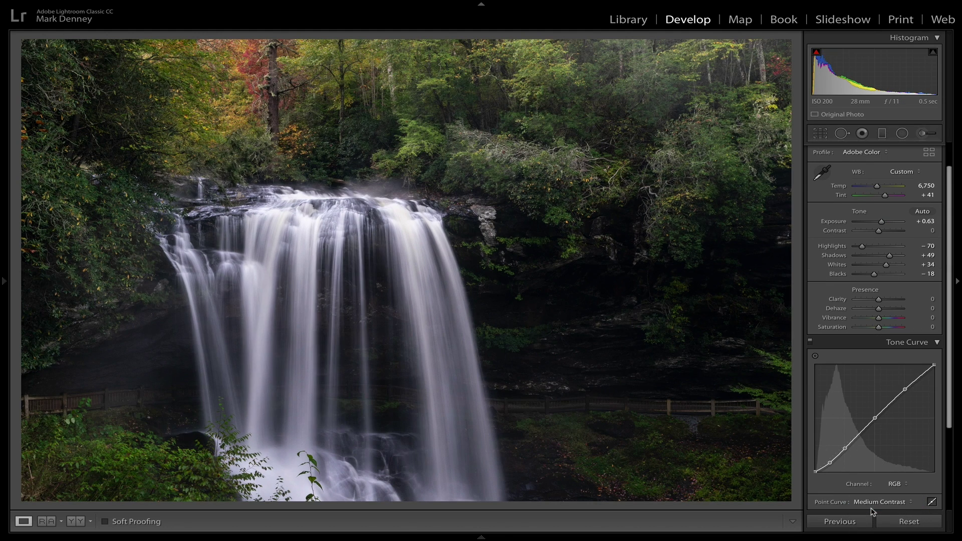
left_click(871, 510)
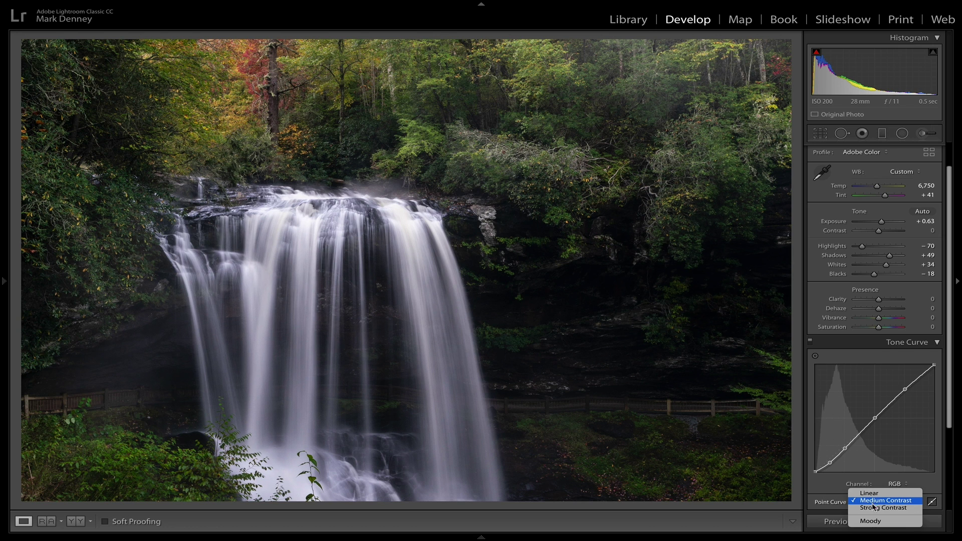
left_click(872, 511)
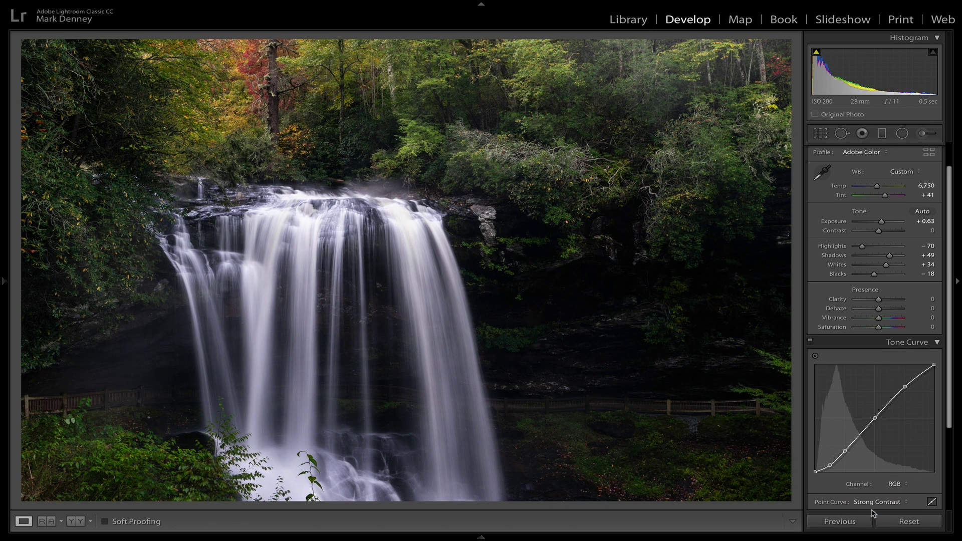
left_click(874, 508)
left_click(874, 494)
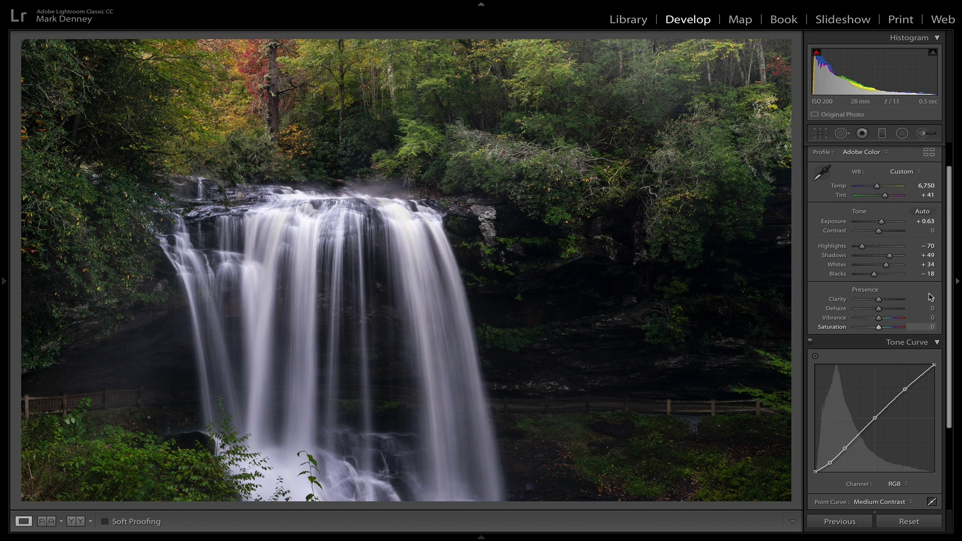
Set Contrast to -20 and Clarity to +10 on the waterfall photo
left_click(933, 231)
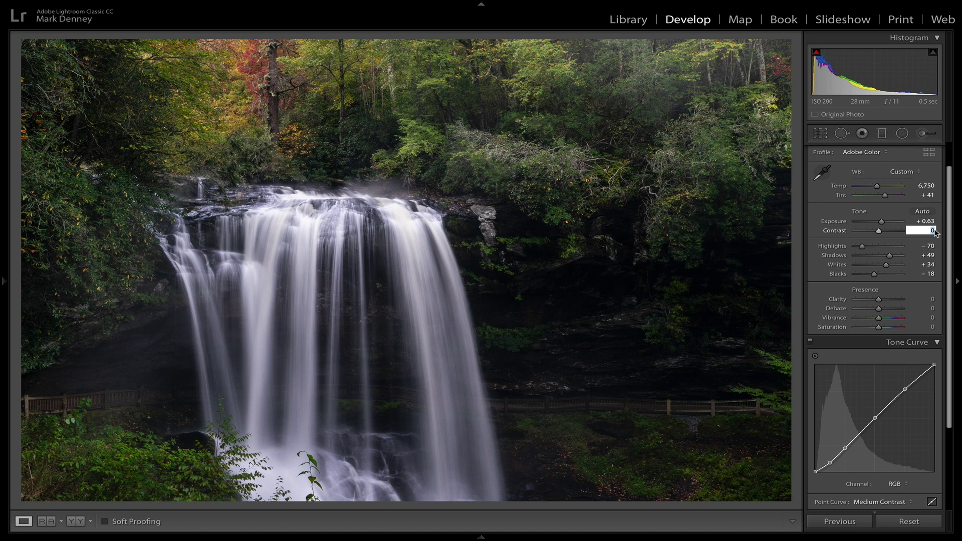
type("-10")
key("Return")
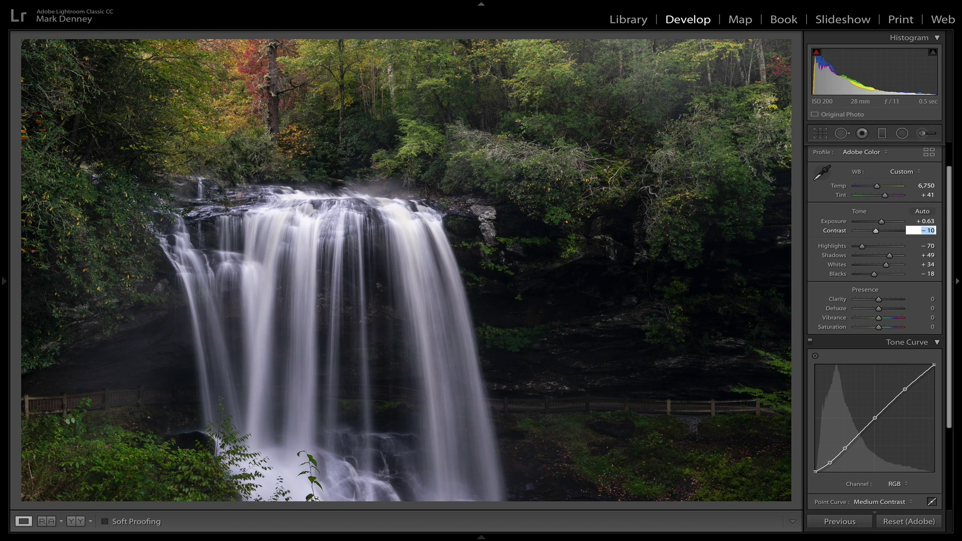
key("Return")
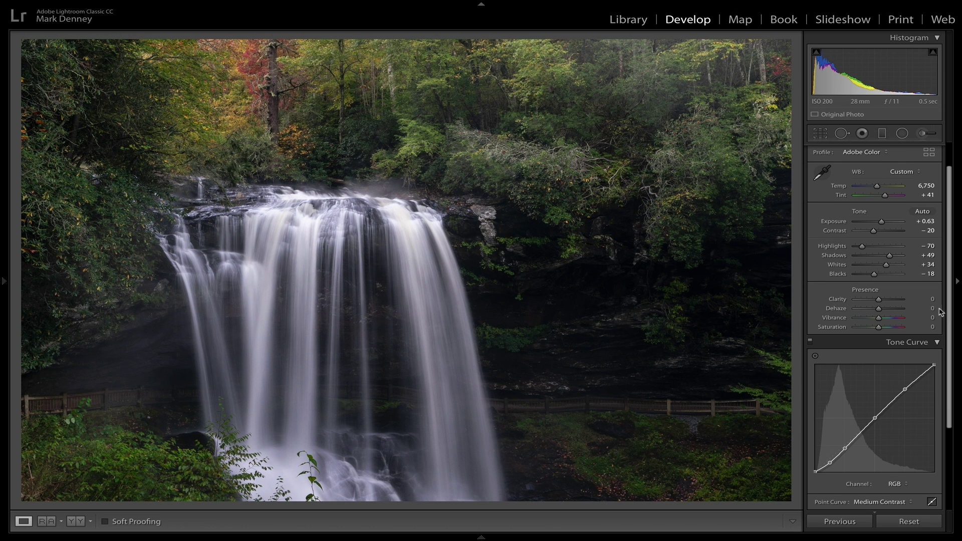
left_click(933, 299)
type("10")
key("Return")
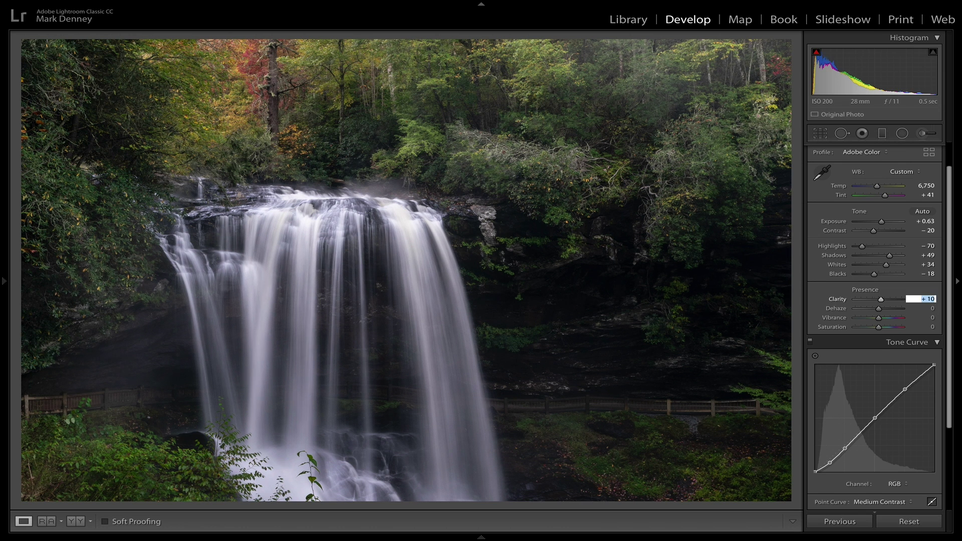
Set Vibrance to +30 and Saturation to -5 on the waterfall photo
left_click(932, 318)
type("20")
key("Return")
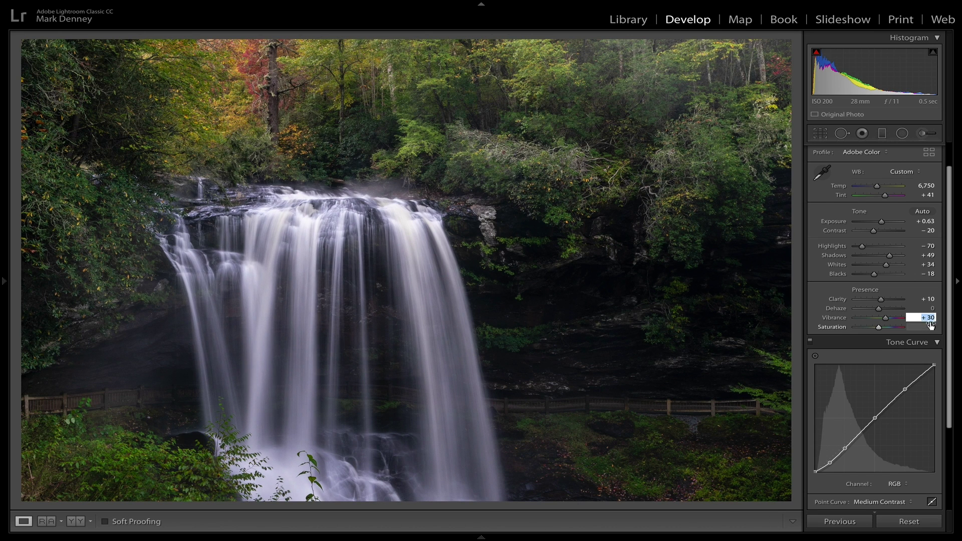
key("Tab")
key("Down")
key("Down")
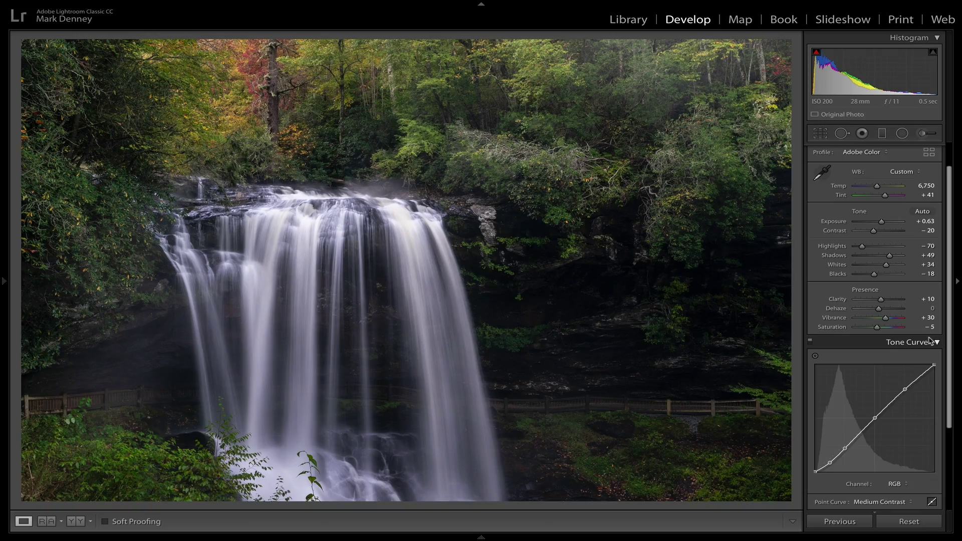
Set the sharpening Amount to 67 and raise Masking to about 40, checking the black-and-white mask preview
left_click(927, 338)
left_click(923, 416)
left_click_drag(879, 397, 876, 399)
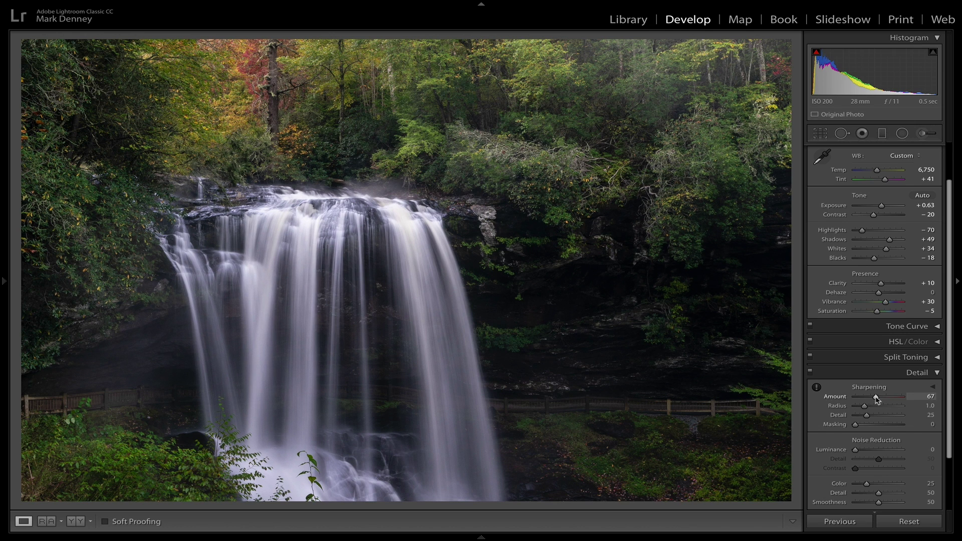
left_click_drag(855, 427, 869, 426)
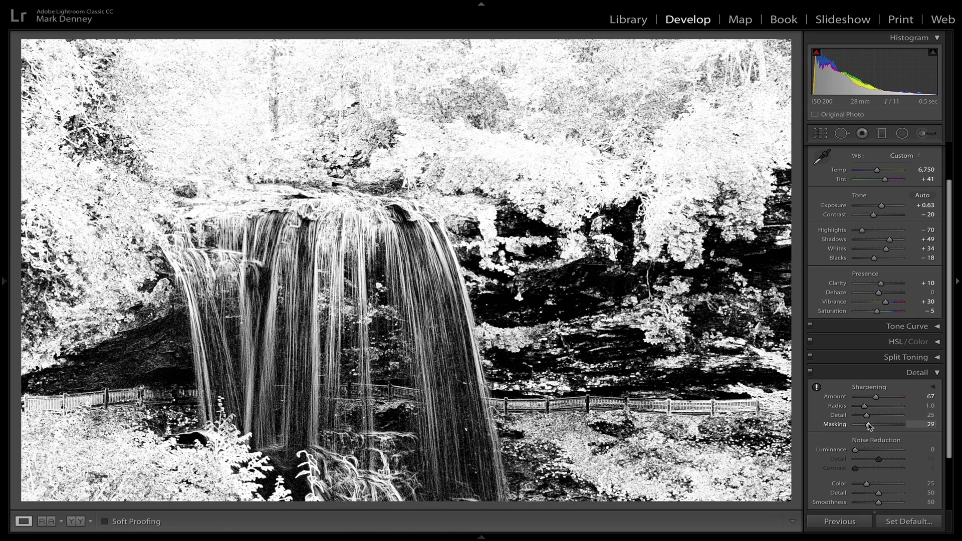
left_click_drag(870, 427, 873, 426)
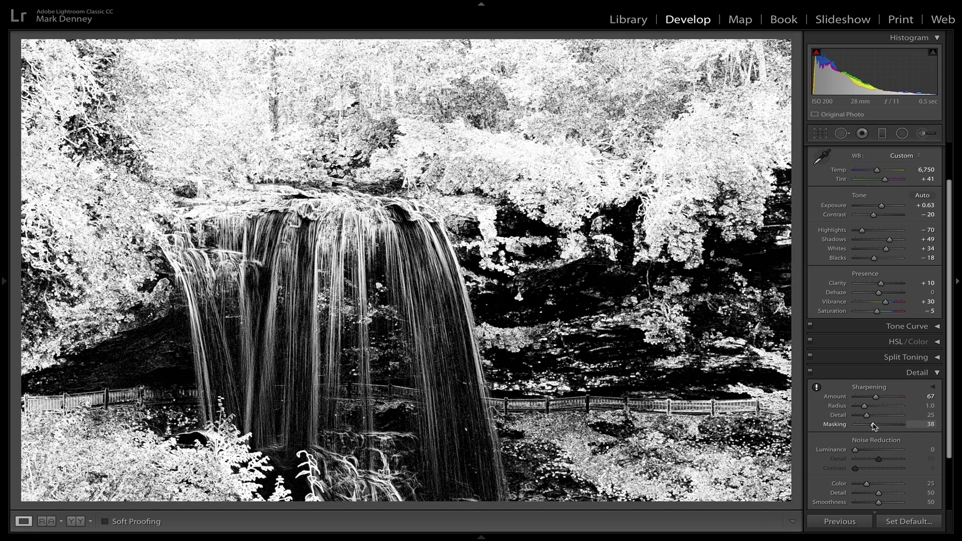
left_click_drag(873, 426, 875, 427)
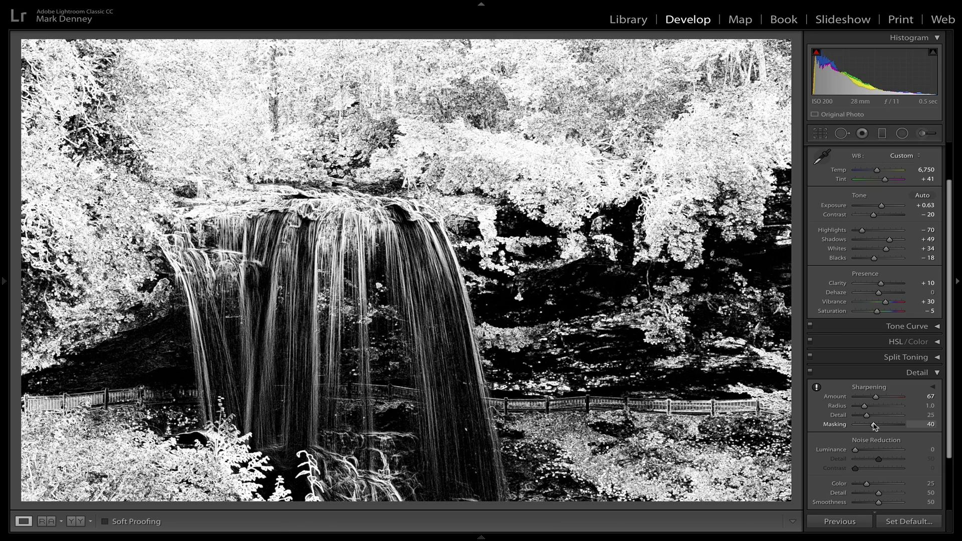
left_click_drag(874, 426, 875, 426)
left_click(925, 377)
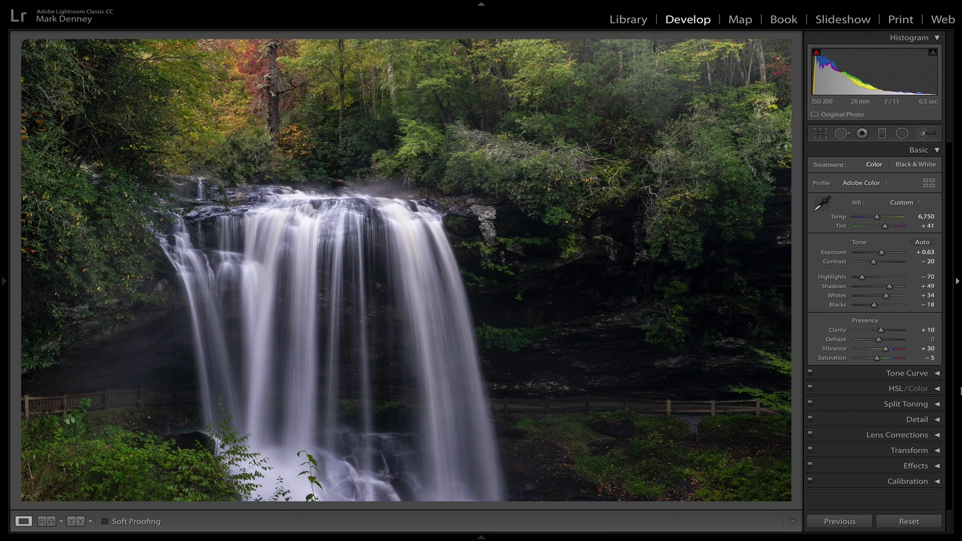
Raise Exposure to +0.73 and Shadows to +59 on the waterfall photo
left_click(930, 254)
key("Up")
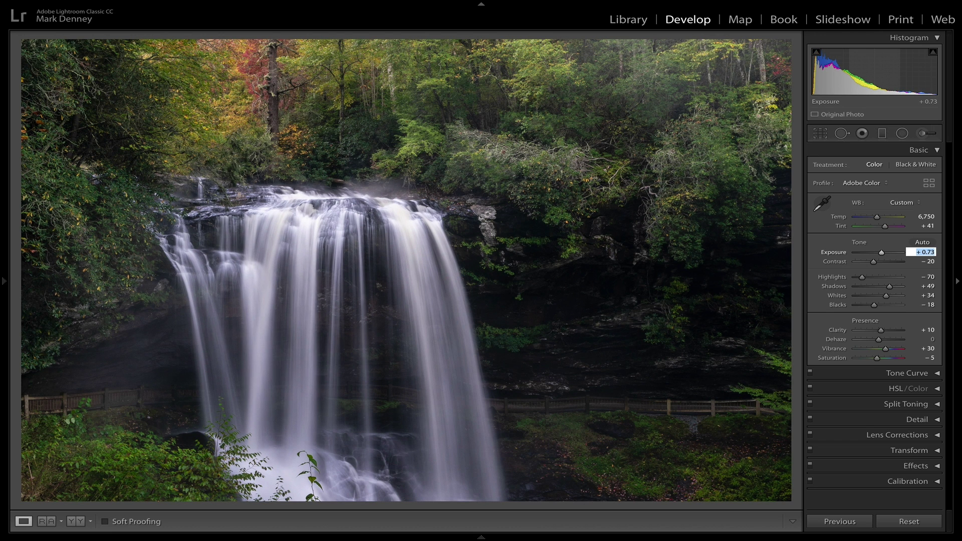
left_click(929, 287)
key("Up")
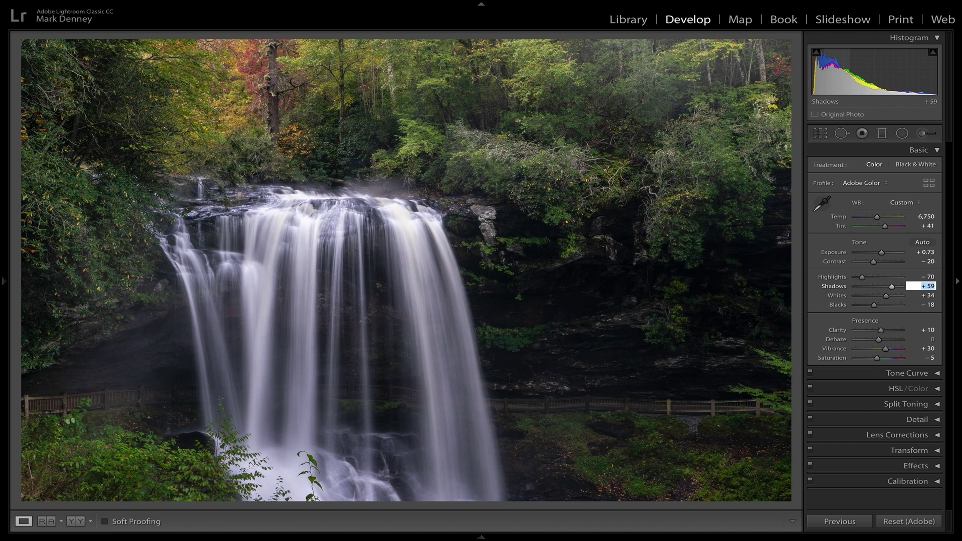
key("Return")
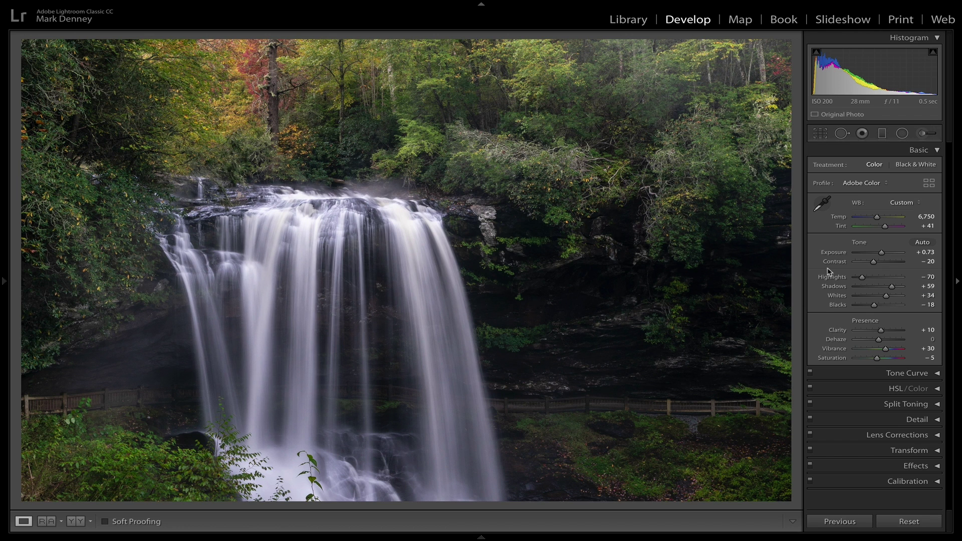
Add a subtle dark post-crop vignette with the Amount at -3 and the Highlight Priority style
left_click(922, 467)
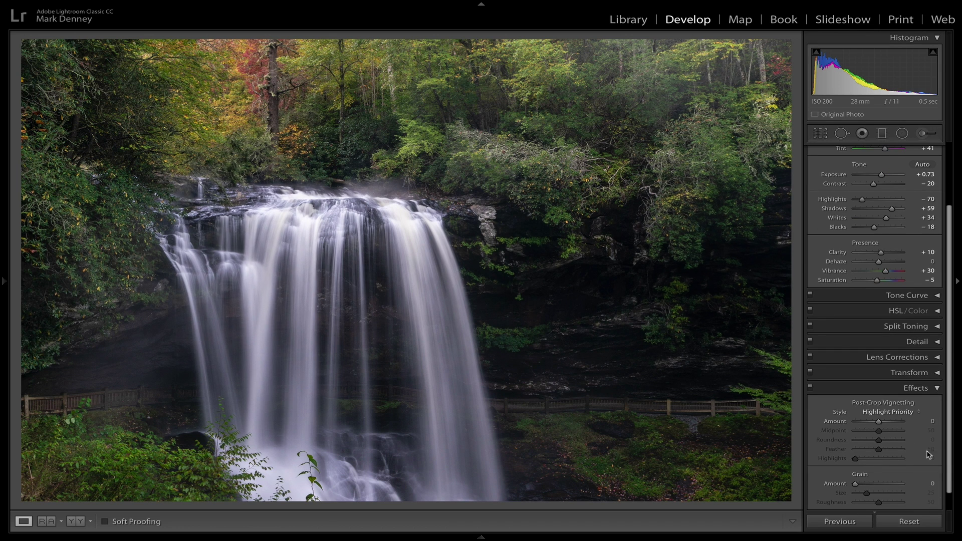
left_click(931, 422)
key("Down")
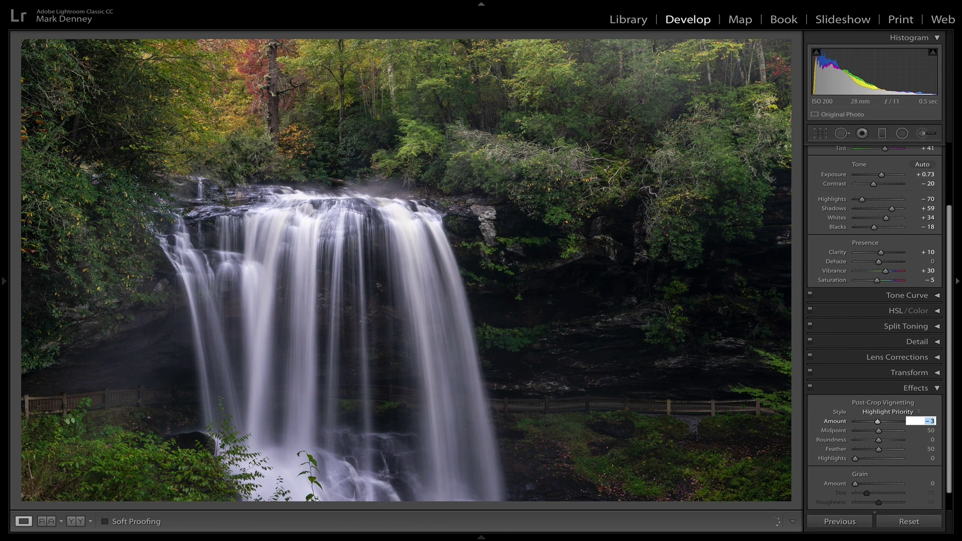
left_click(931, 390)
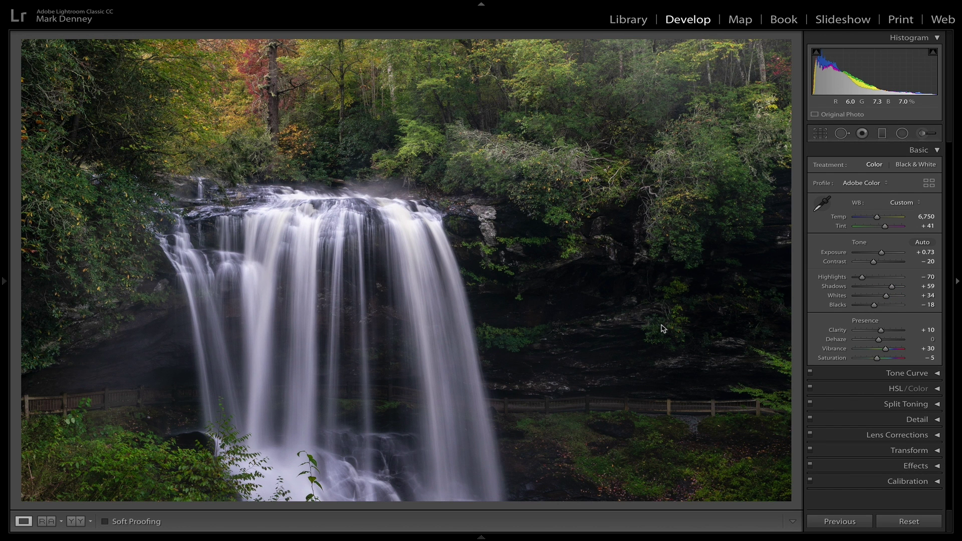
Compare the edited waterfall photo with its unedited original twice, restoring all edits each time
key("ctrl+shift+r")
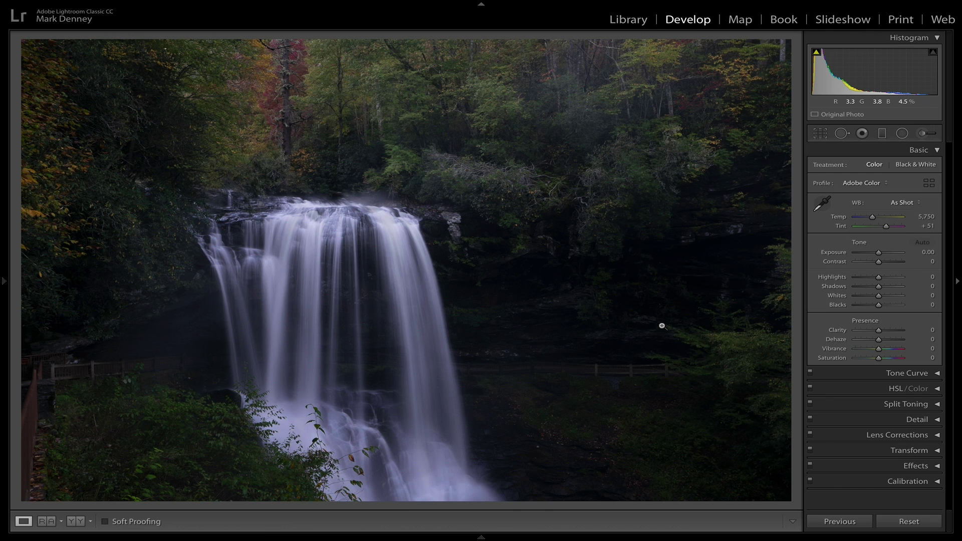
key("ctrl+z")
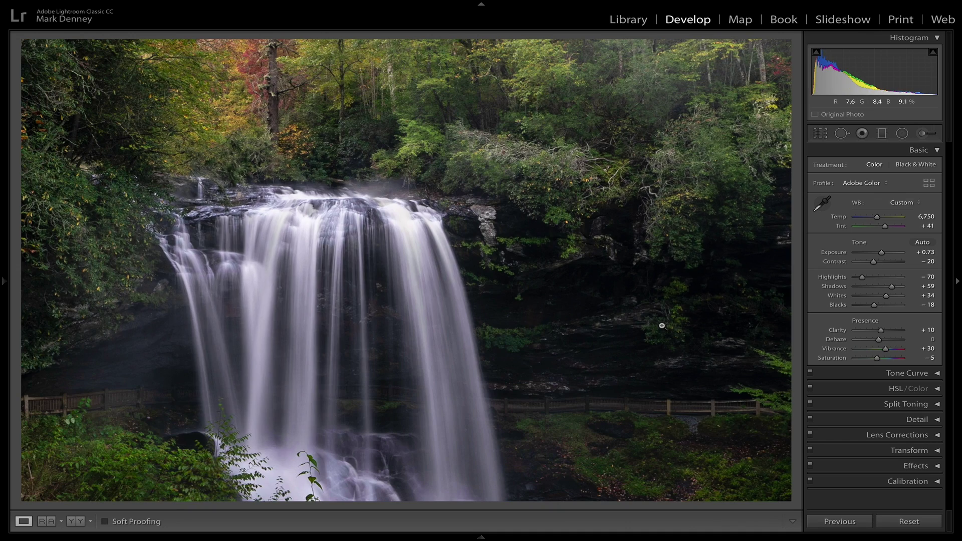
key("ctrl+shift+r")
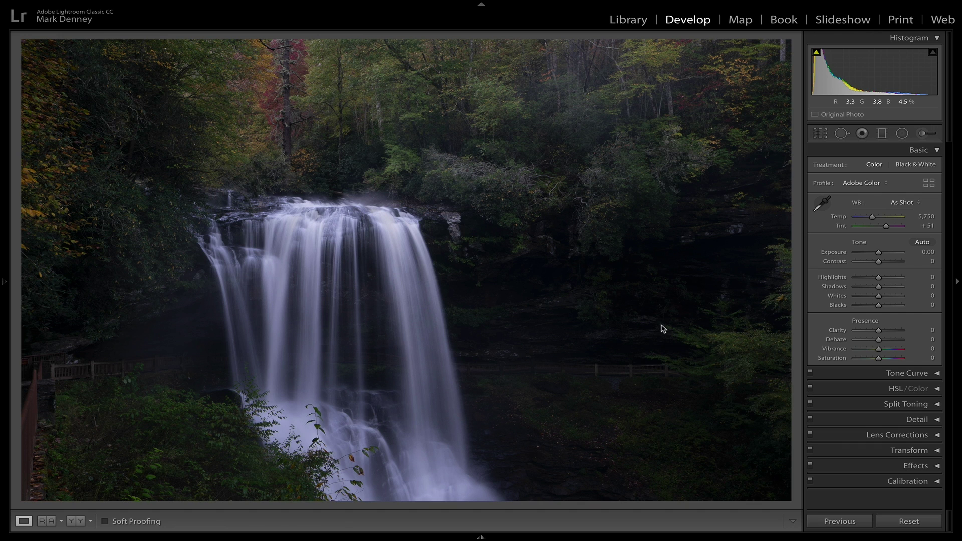
key("ctrl+z")
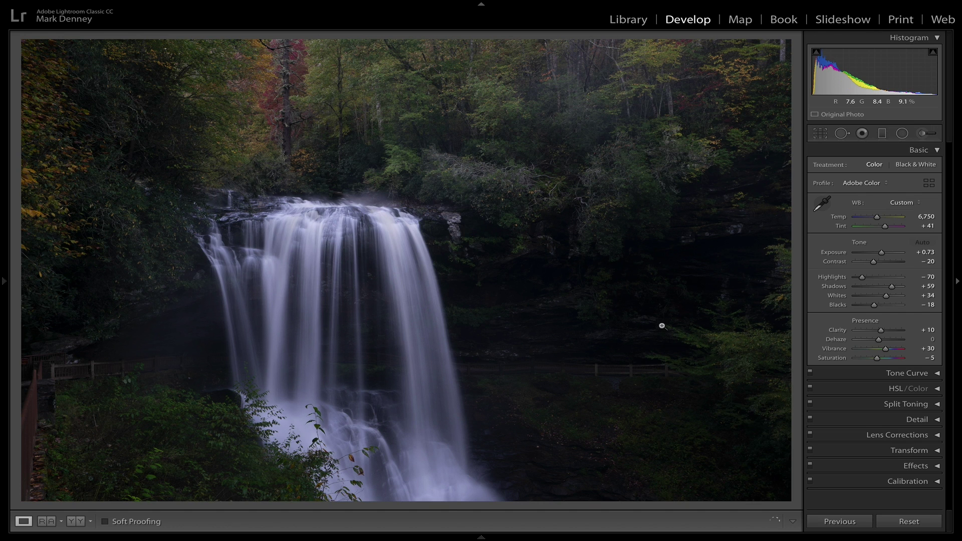